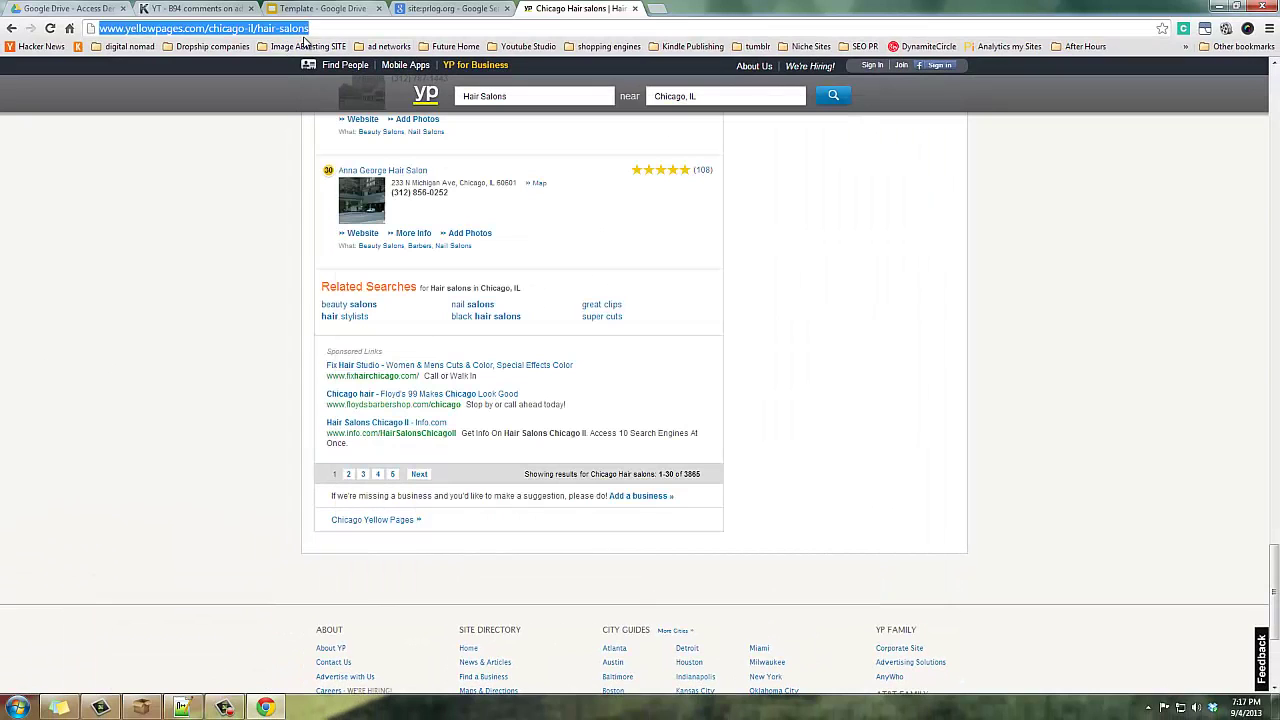
Switch to Notepad++ and examine the hair-salons path and Chicago location parameter of the Yellow Pages URL in new 3.txt
click(141, 708)
click(182, 708)
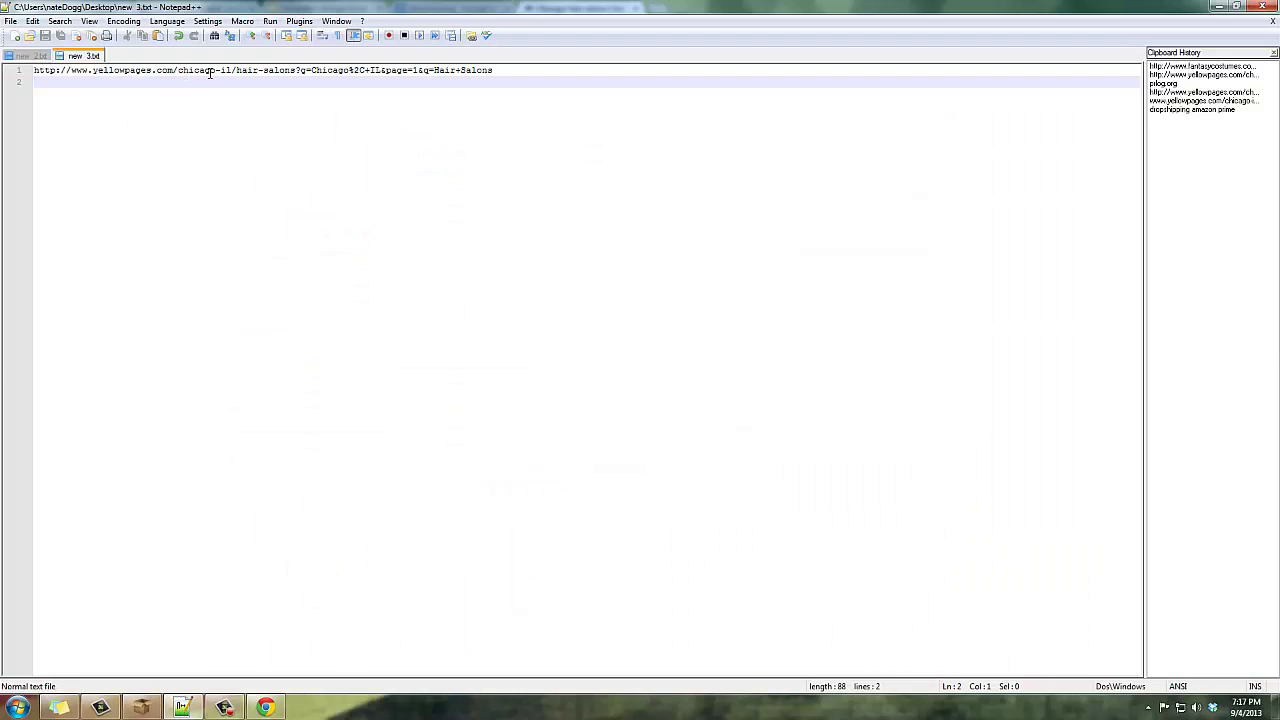
drag(236, 71, 283, 71)
click(310, 71)
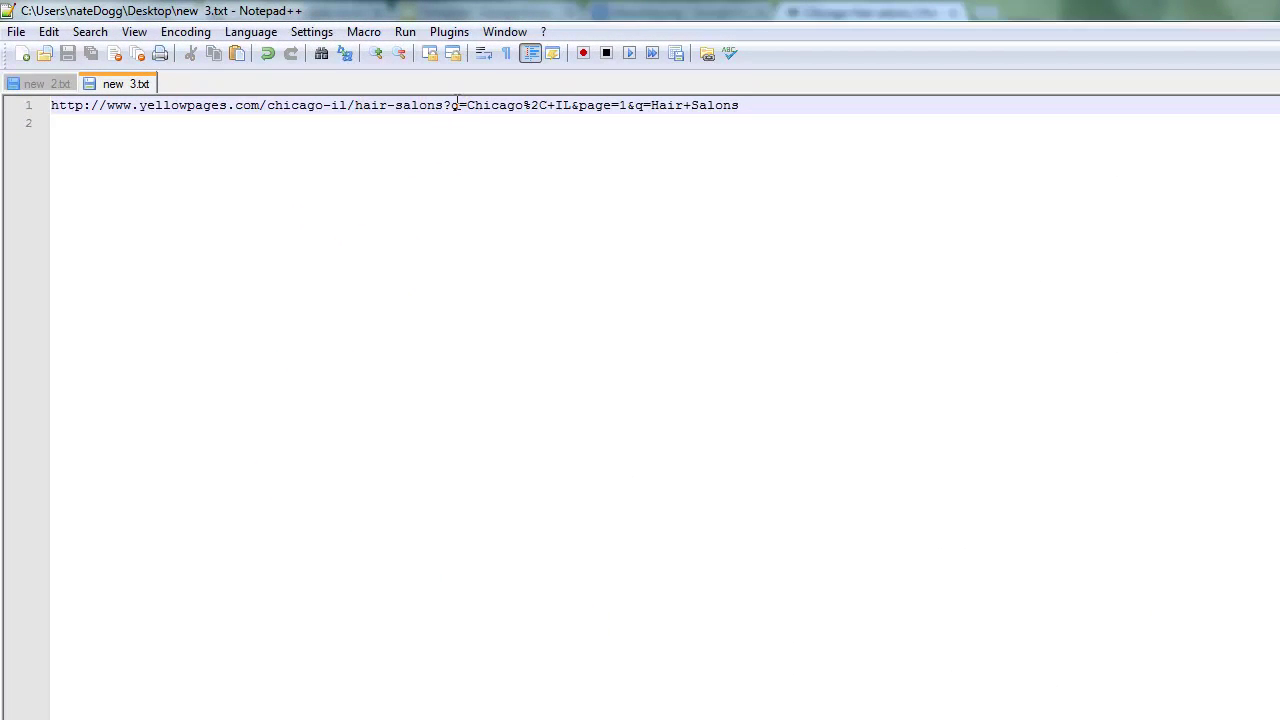
drag(466, 105, 619, 105)
click(644, 136)
click(47, 83)
click(120, 84)
click(631, 123)
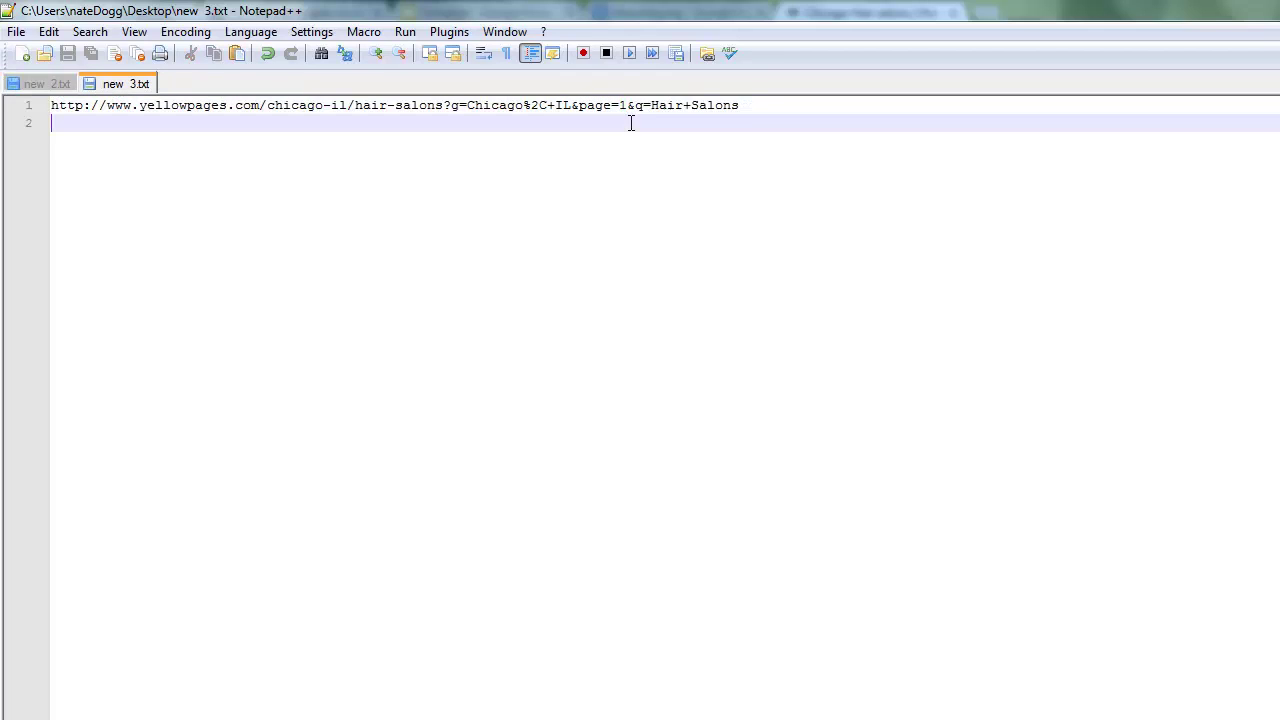
Compare the page number in the new 3.txt URL with the %kw% placeholder in the new 2.txt URL
double_click(620, 105)
click(630, 114)
click(621, 105)
click(634, 127)
click(42, 86)
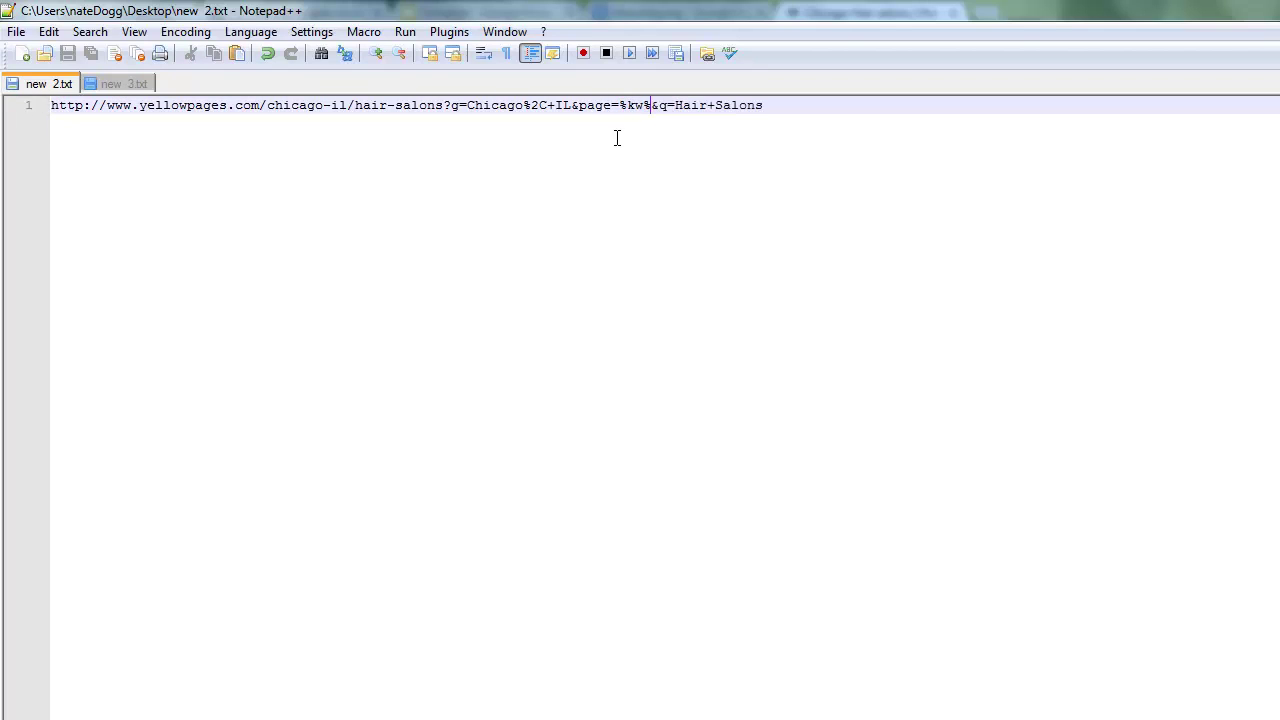
drag(620, 106, 628, 106)
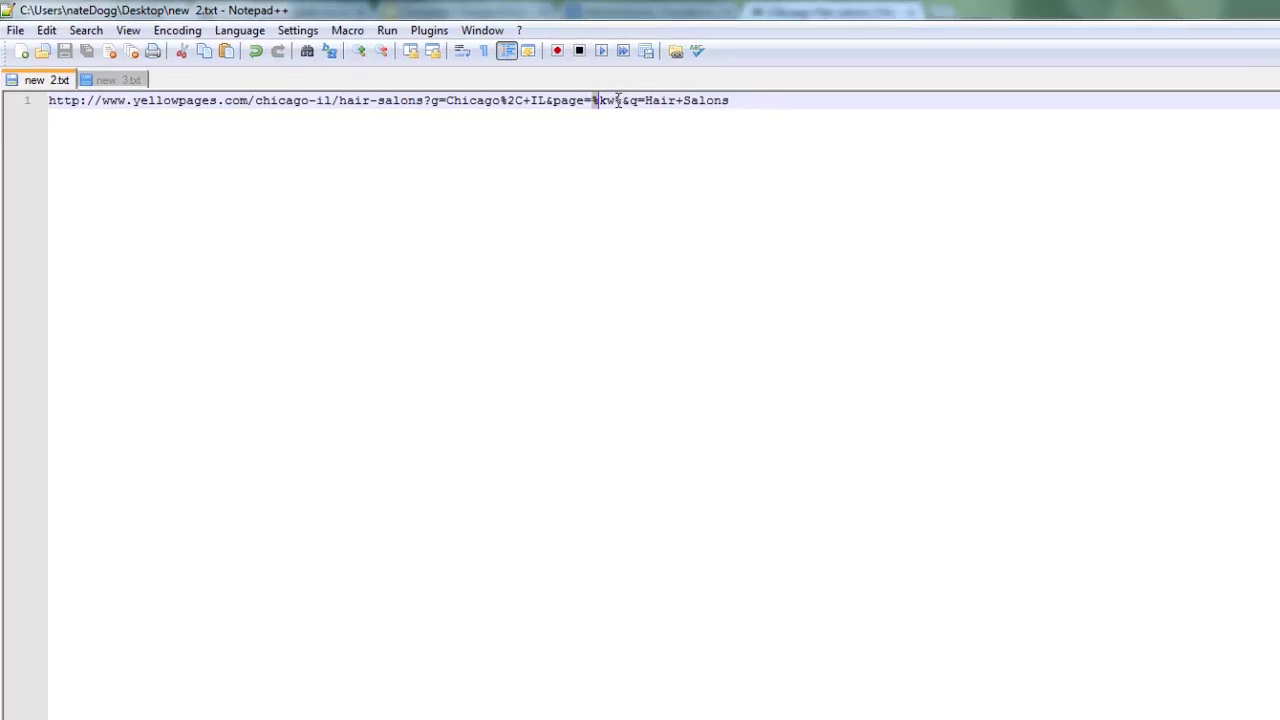
click(650, 106)
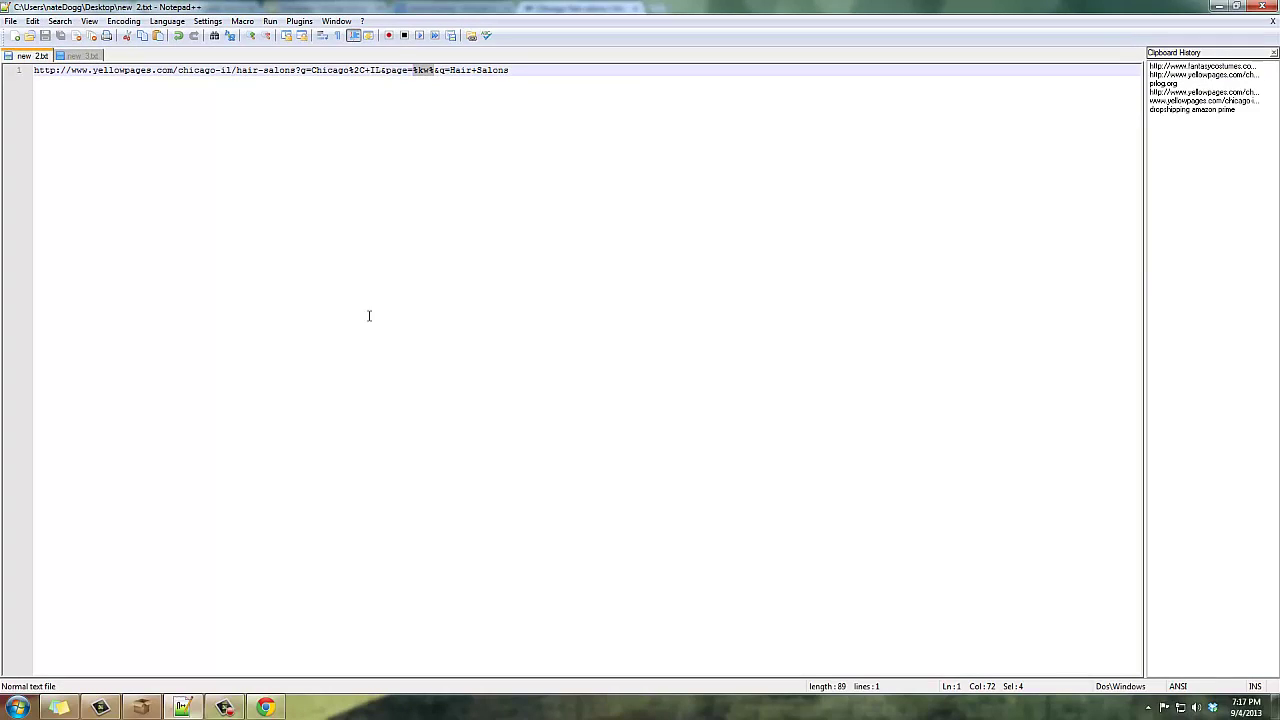
Switch to ScrapeBox and merge the footprint file new 2 from the Desktop with the page-number keywords 1 to 10
click(141, 707)
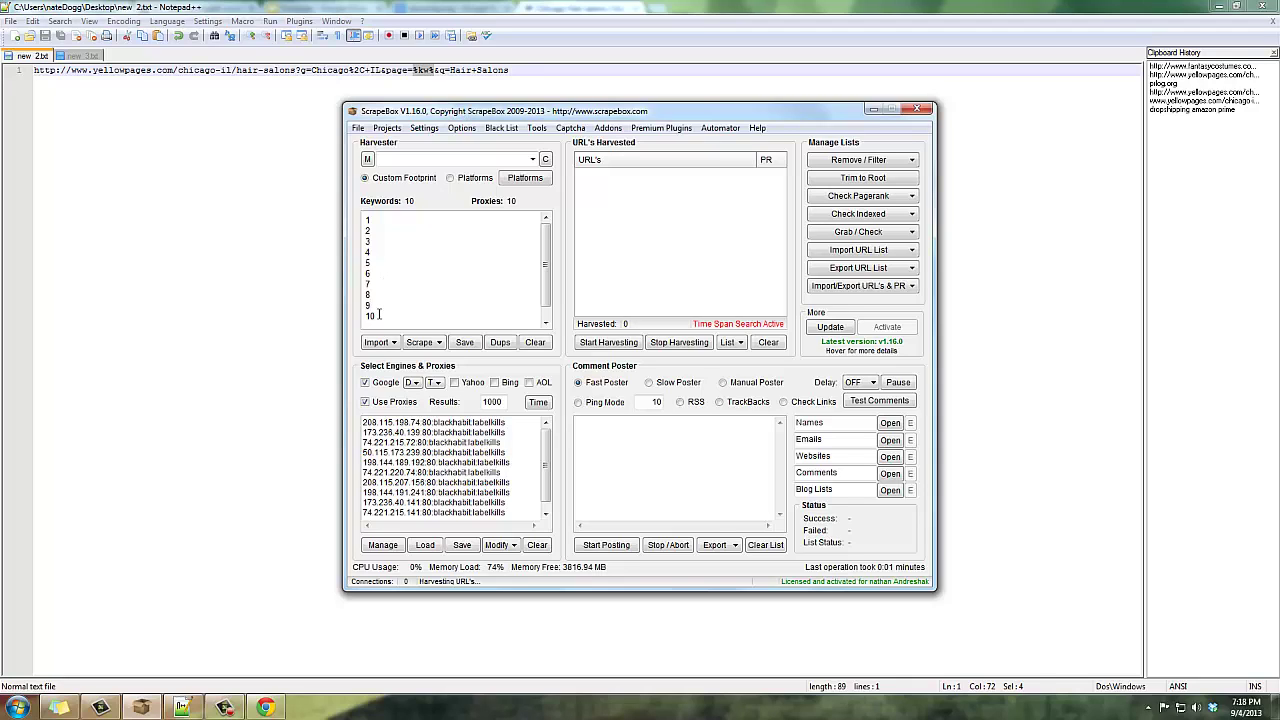
scroll(537, 249, down, 1)
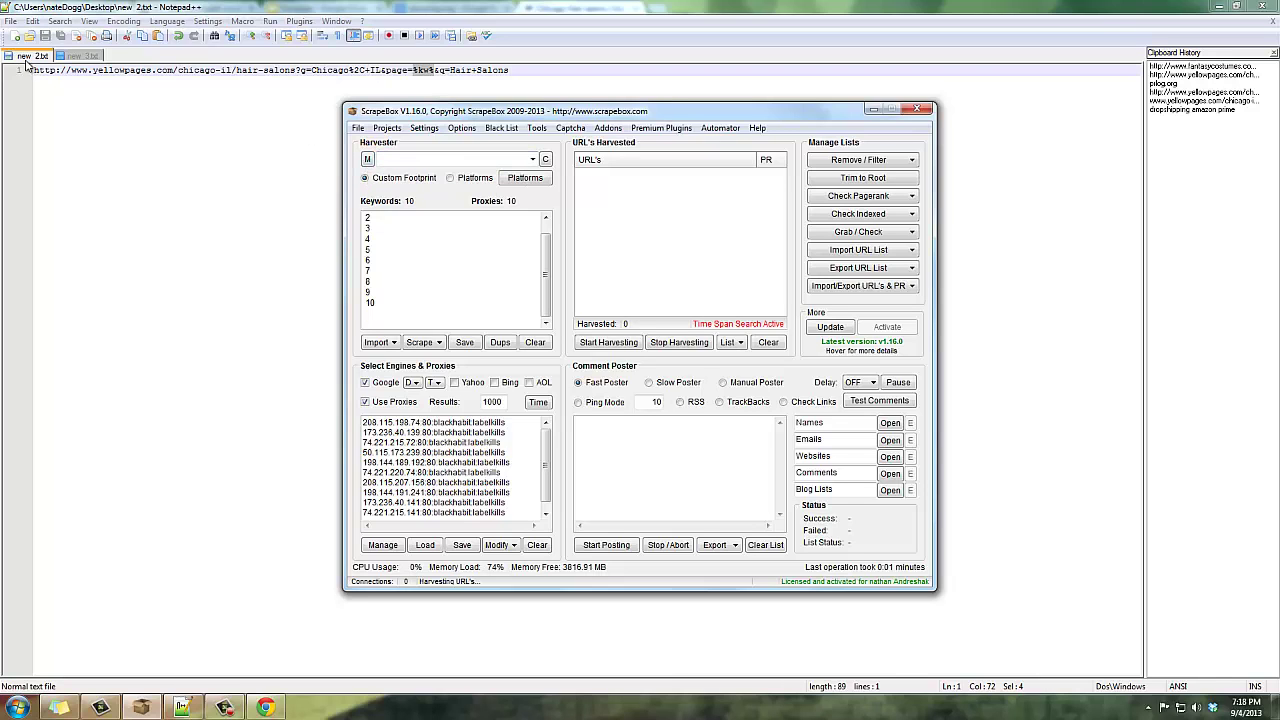
click(367, 160)
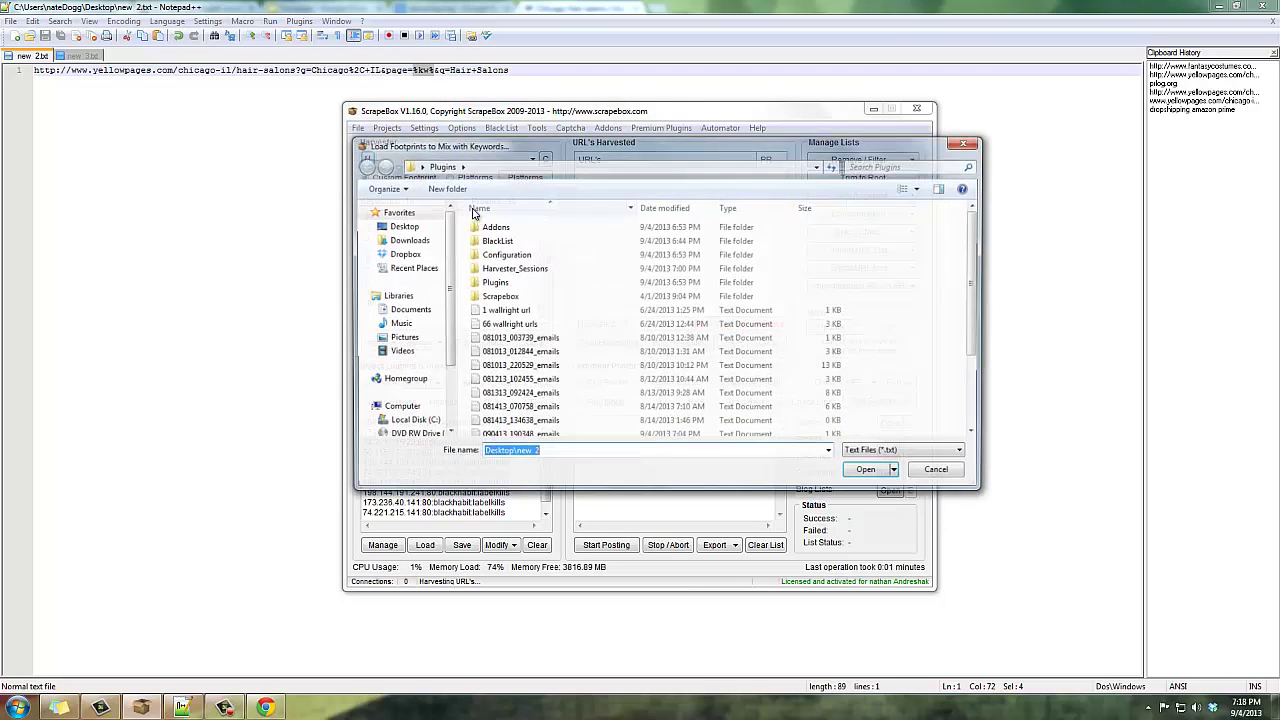
click(400, 226)
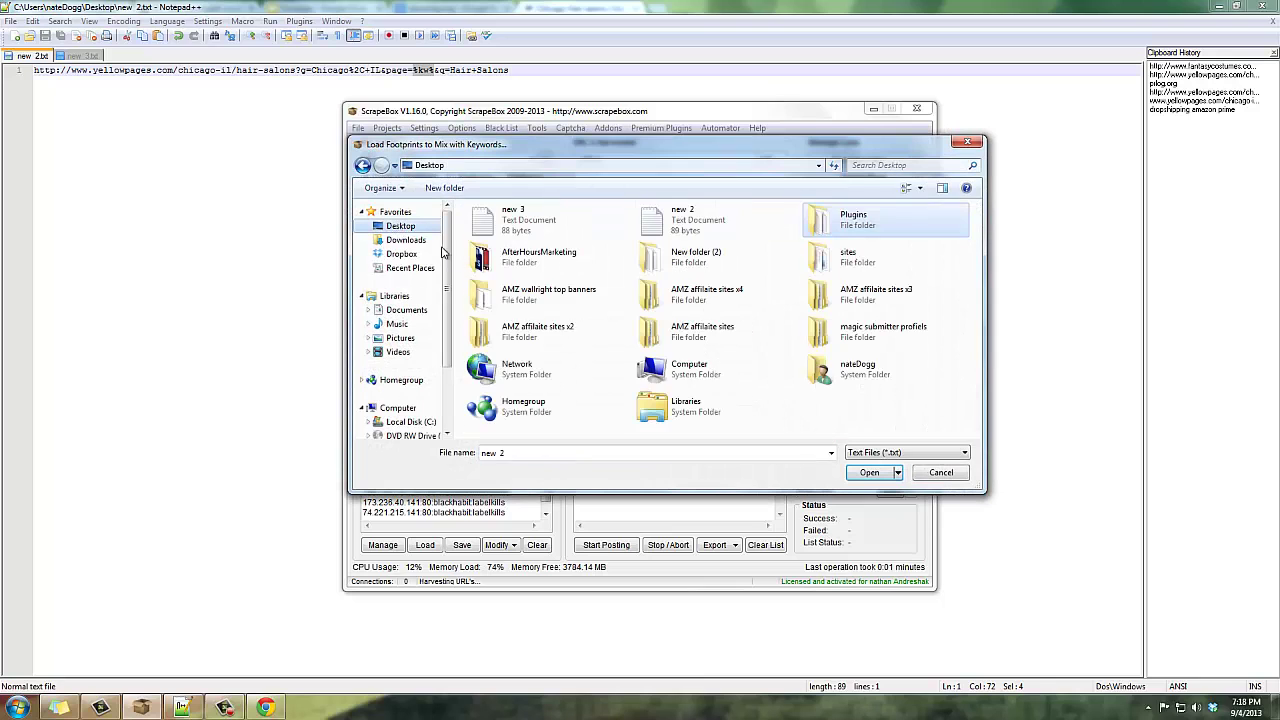
click(693, 224)
click(866, 474)
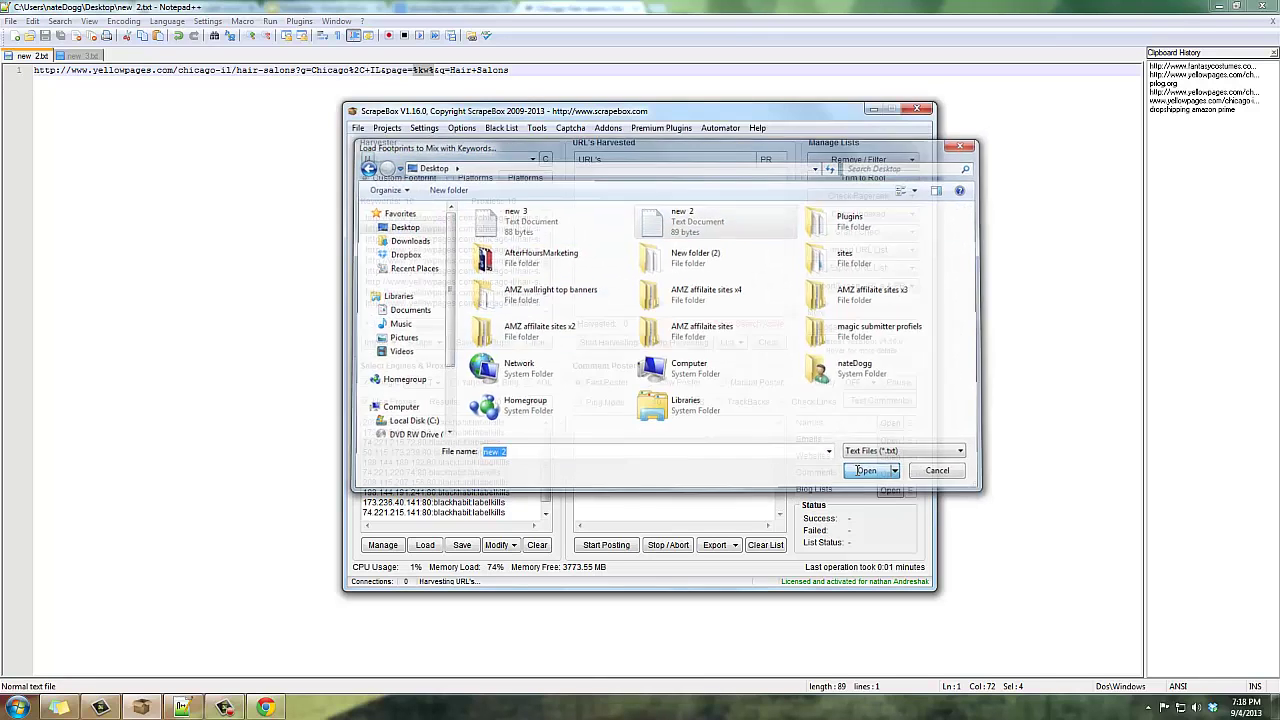
Check the page numbers in the merged Yellow Pages URLs, and select and copy the whole keyword list
drag(440, 325, 525, 325)
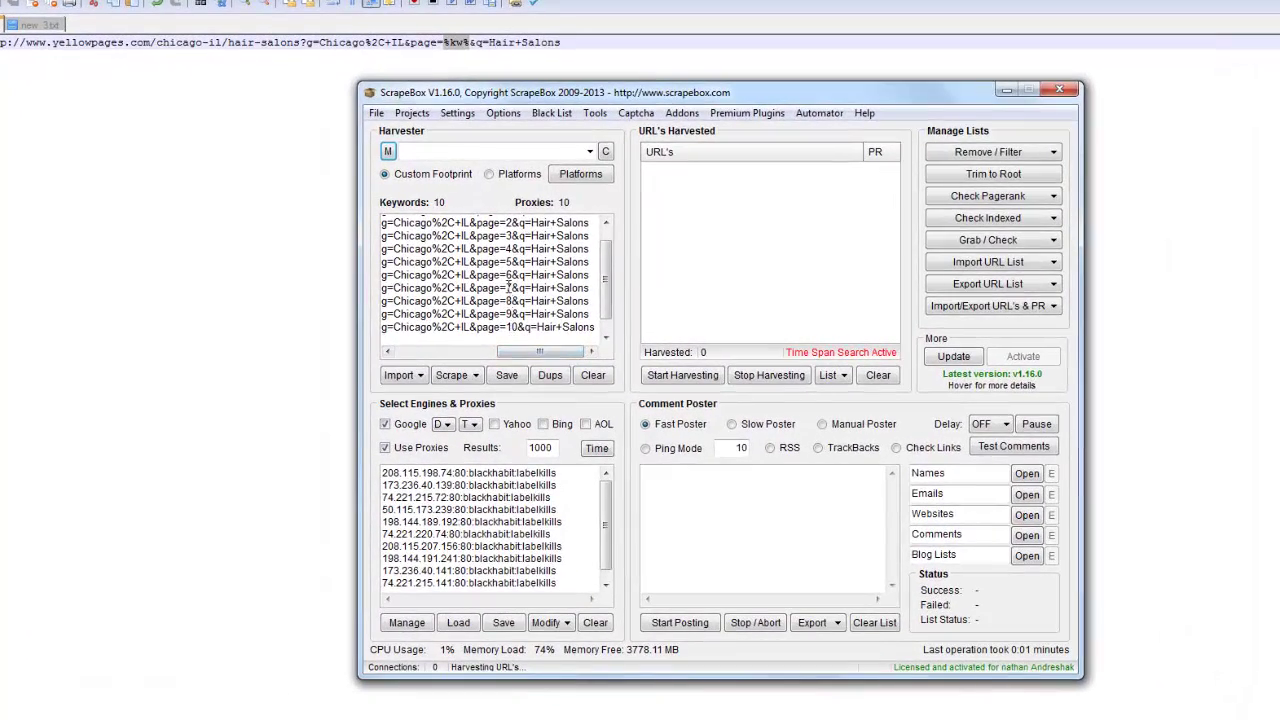
scroll(545, 280, up, 1)
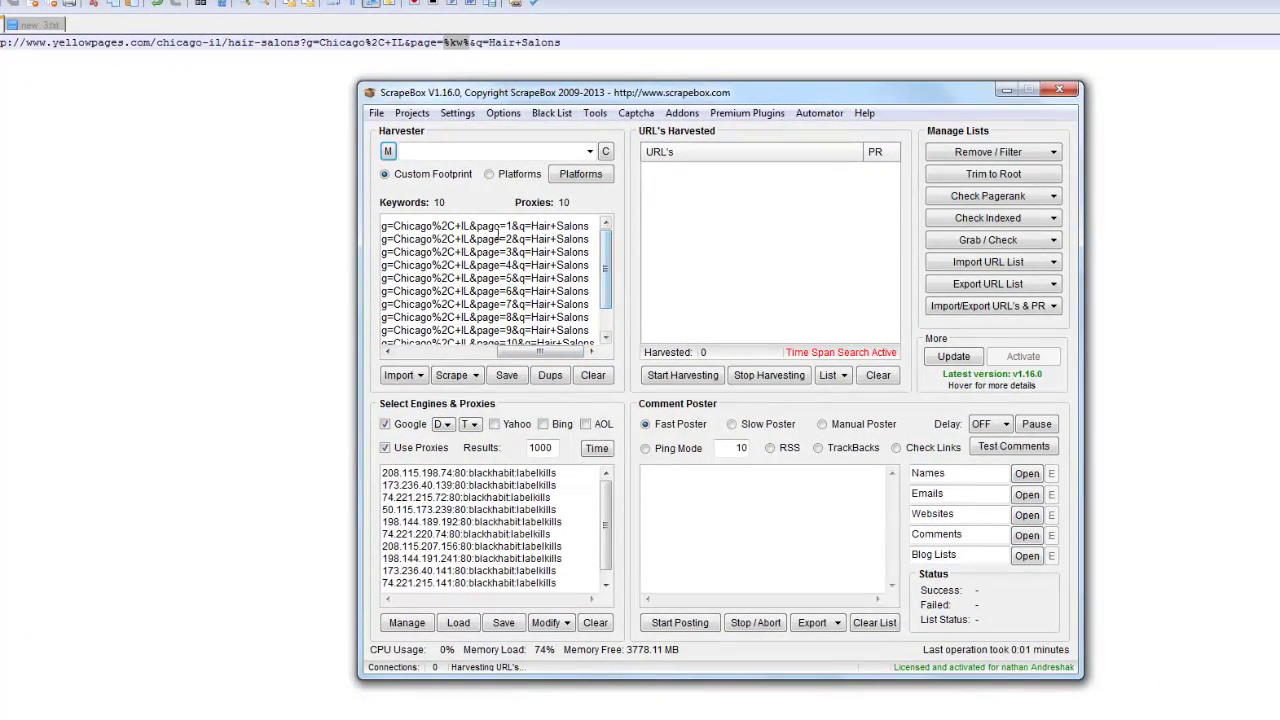
scroll(620, 278, down, 1)
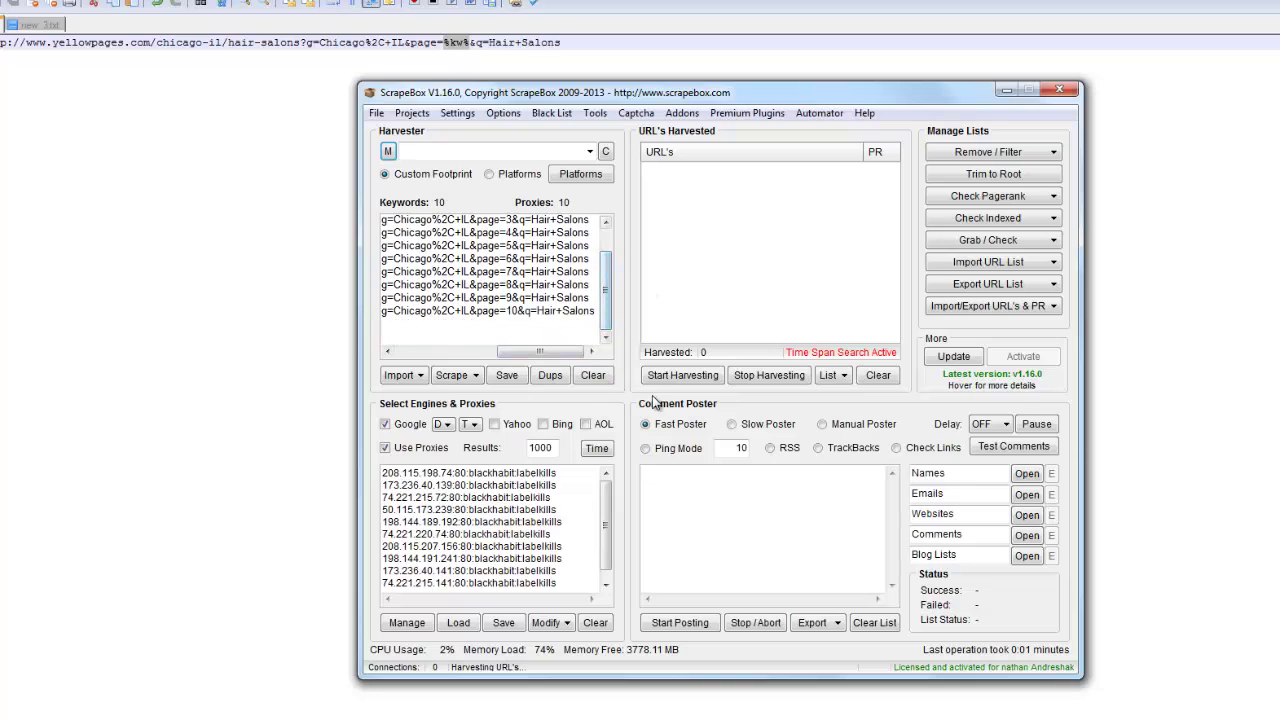
drag(592, 315, 312, 191)
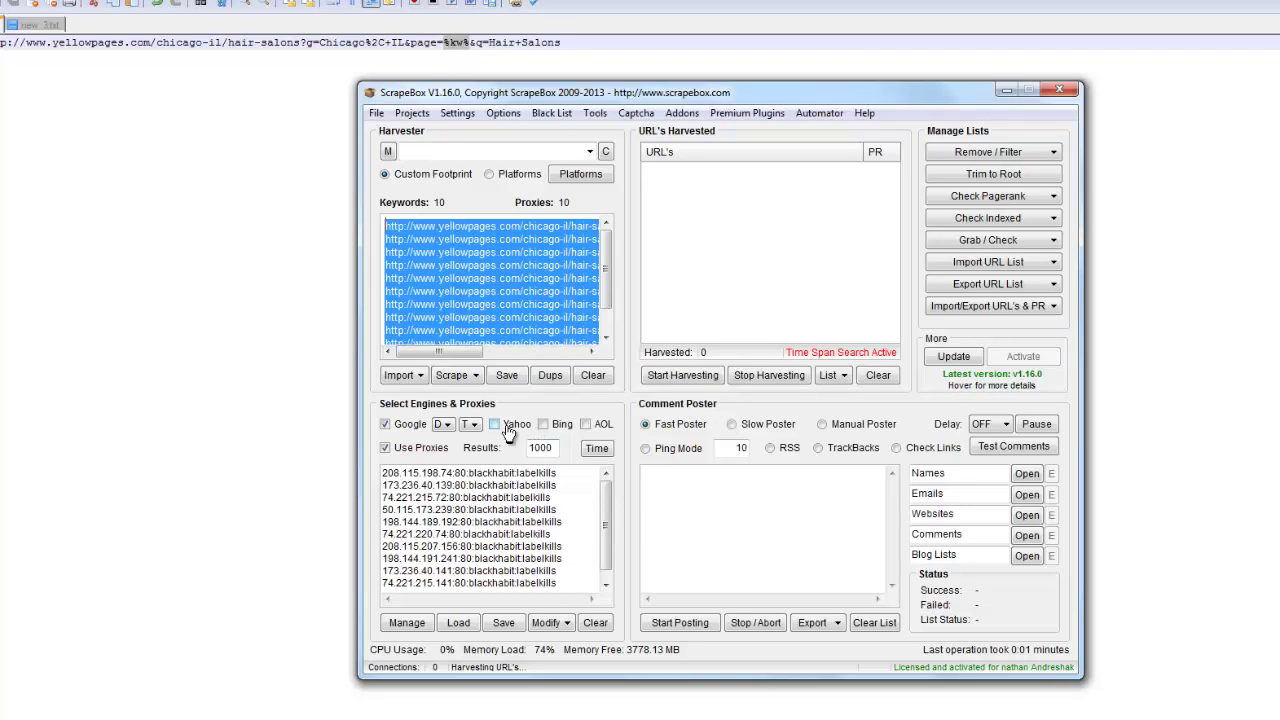
click(453, 376)
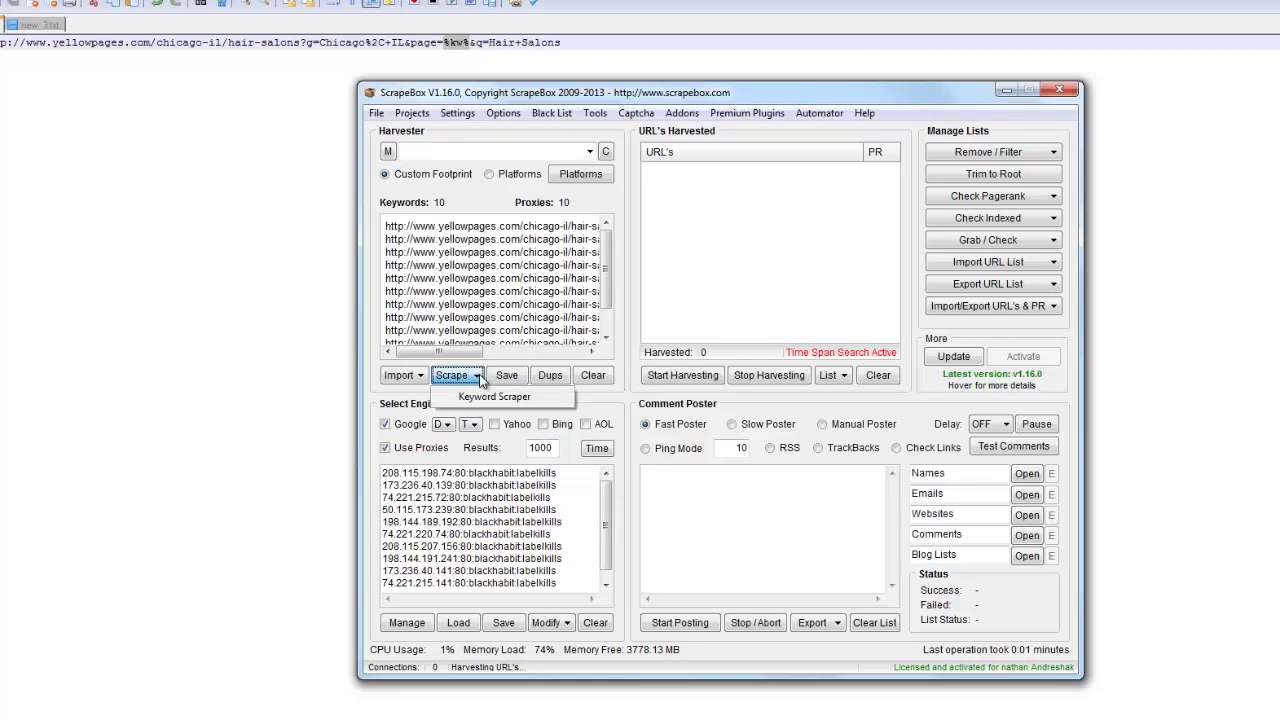
click(453, 376)
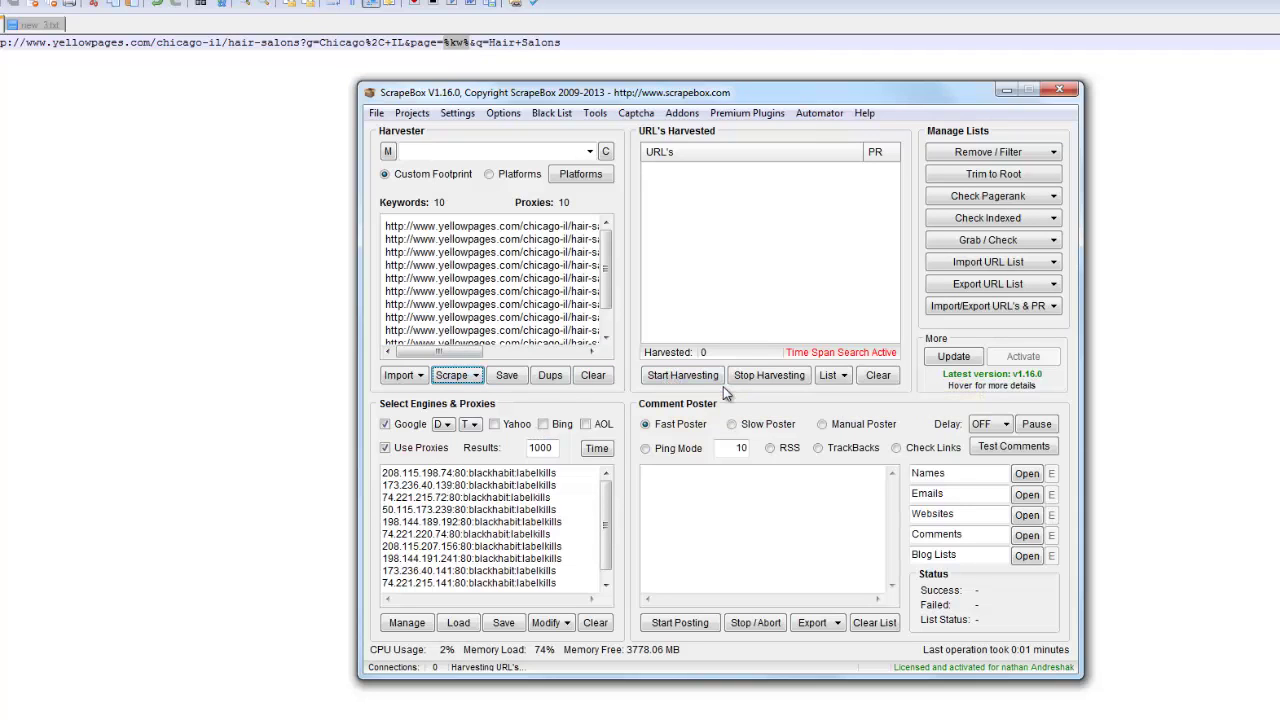
scroll(607, 268, down, 1)
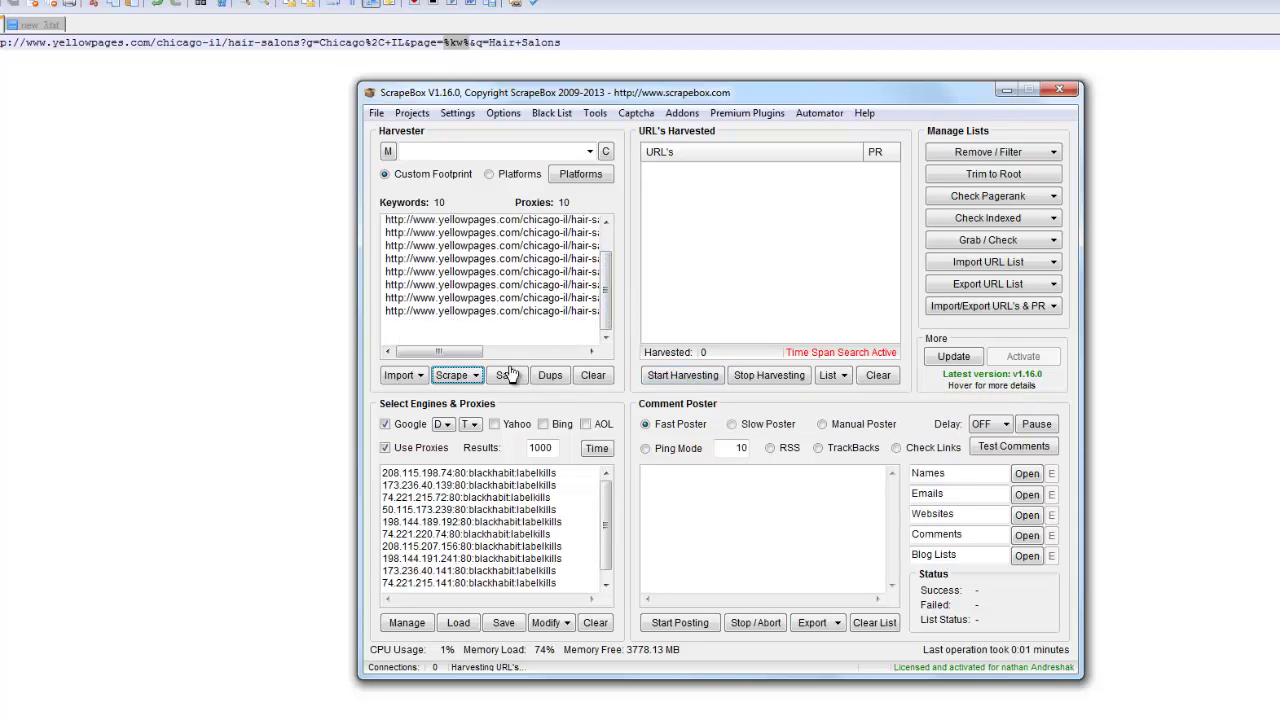
drag(477, 354, 580, 354)
right_click(527, 278)
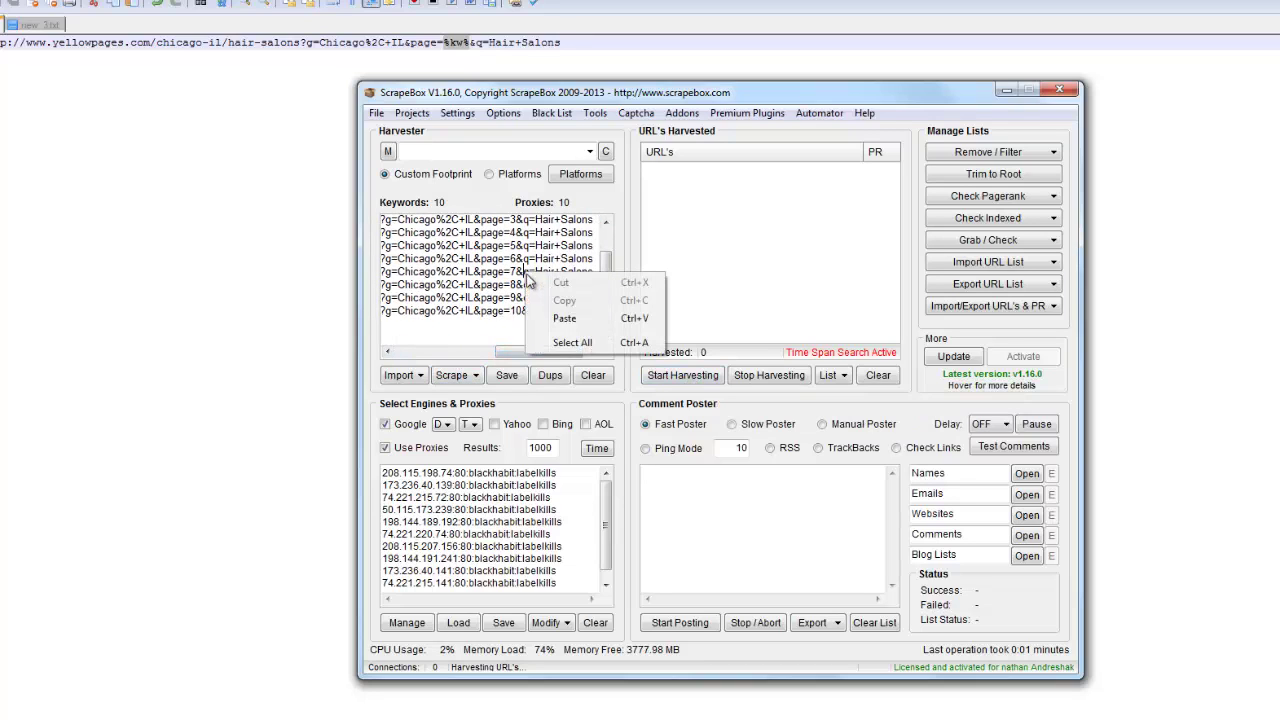
click(572, 342)
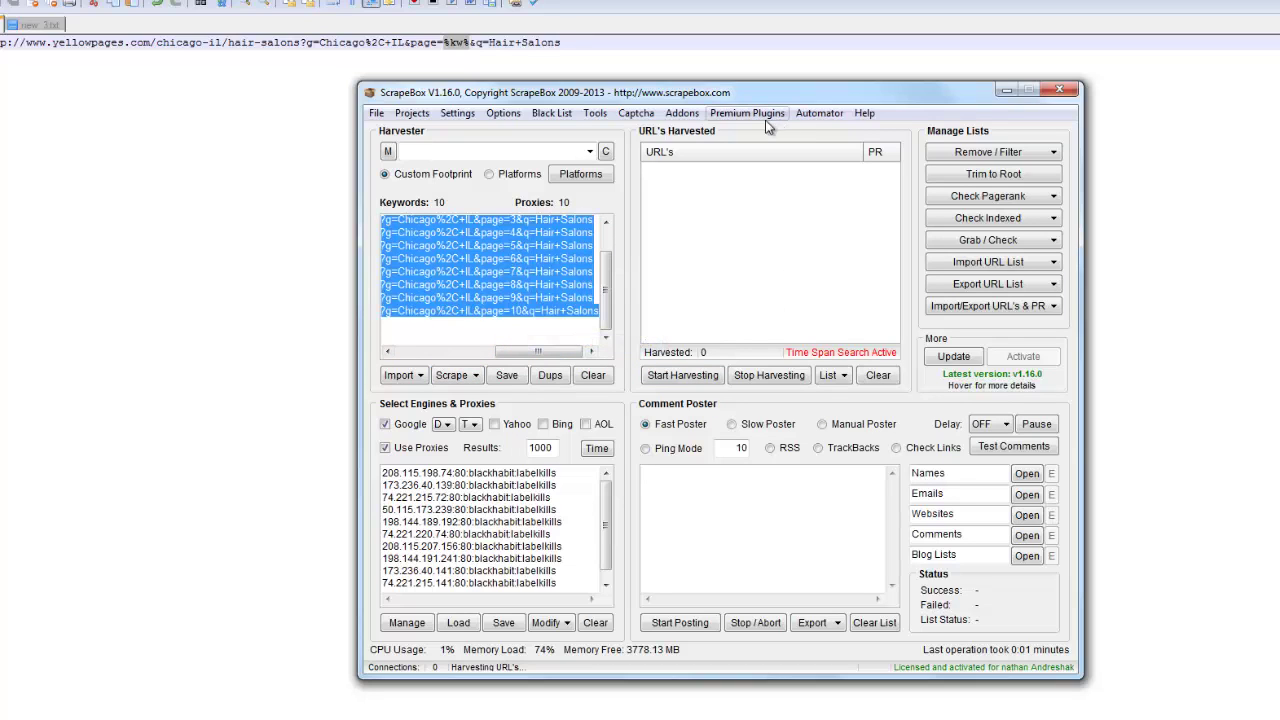
Look up the ScrapeBox Link Extractor in the list of available addons and close the list
click(724, 116)
mouse_move(684, 114)
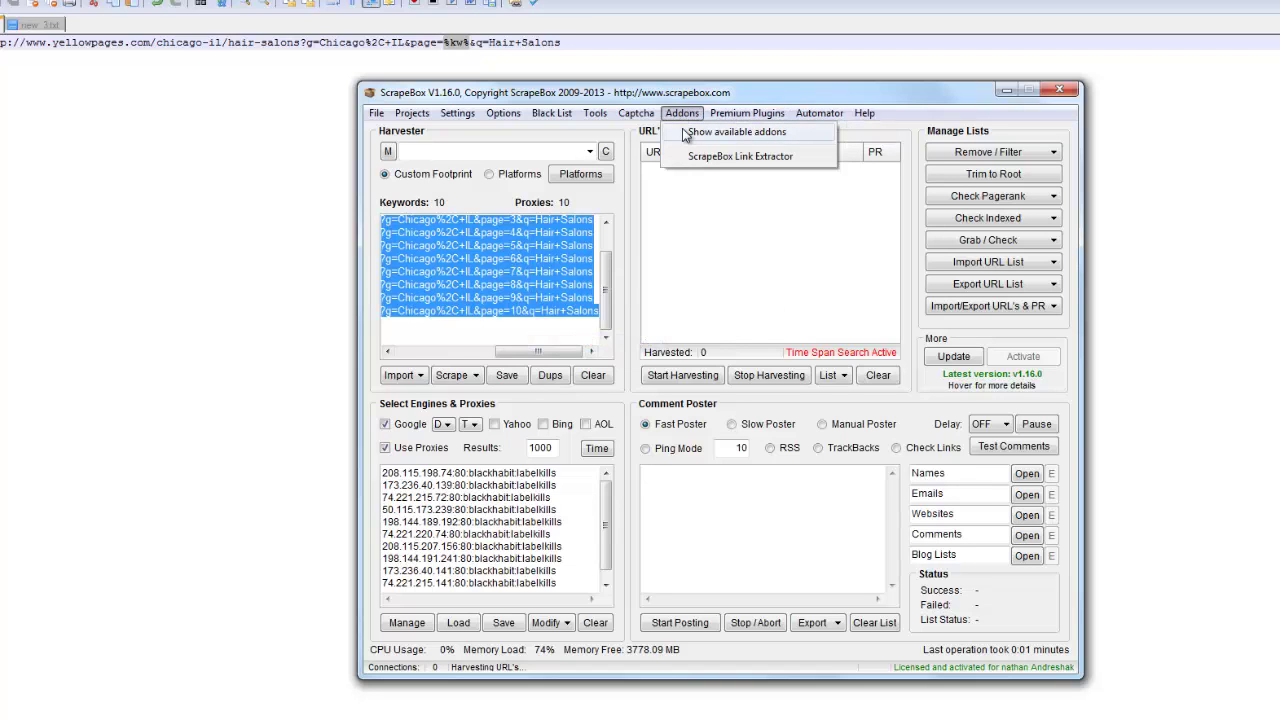
click(712, 132)
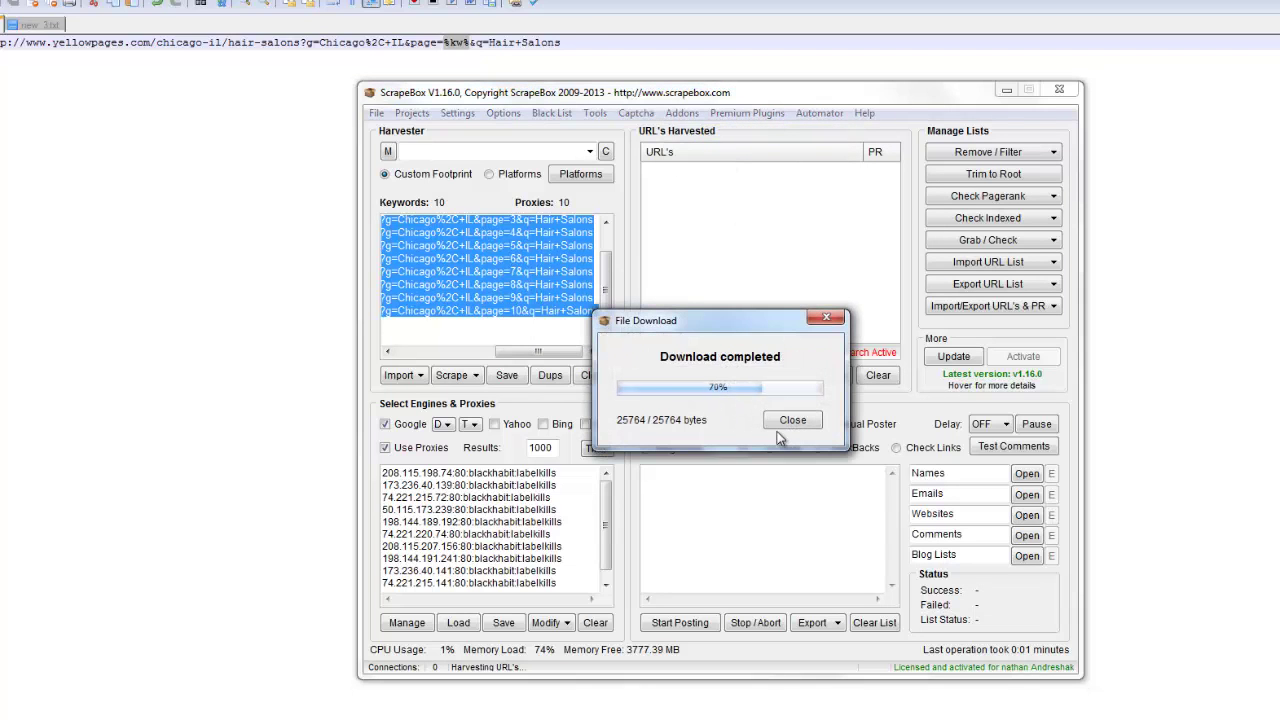
click(791, 421)
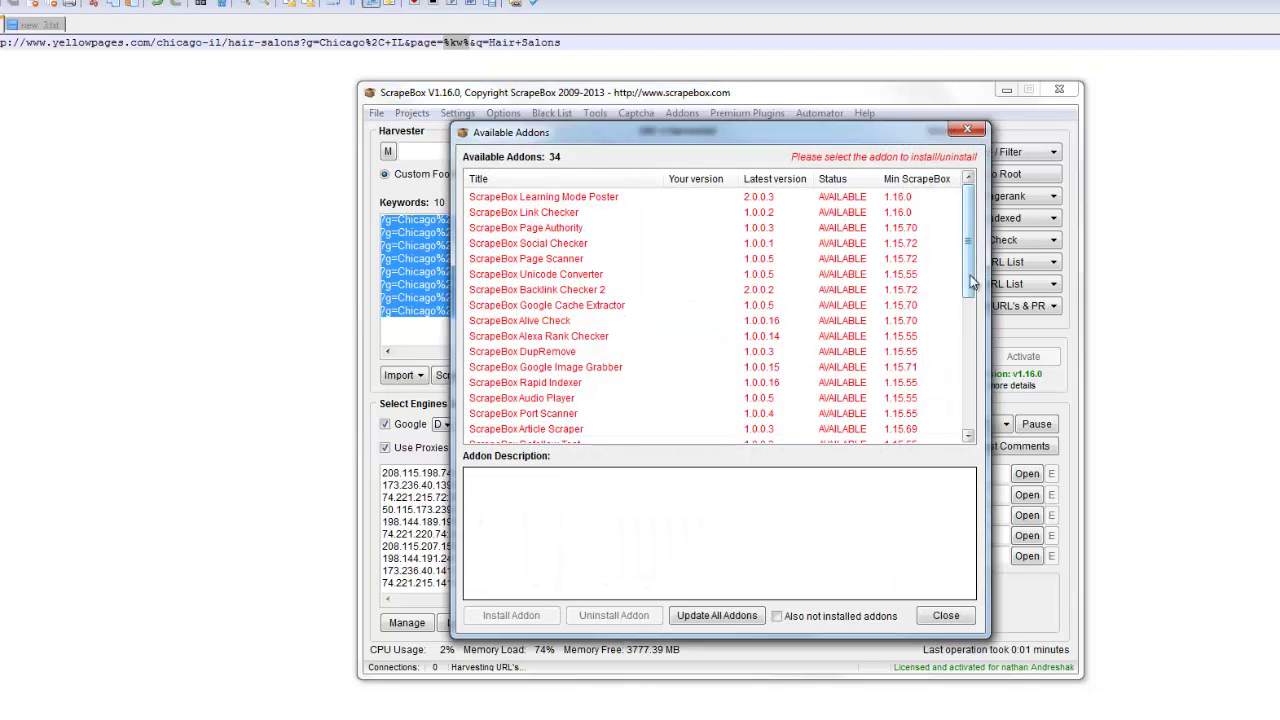
drag(968, 250, 968, 398)
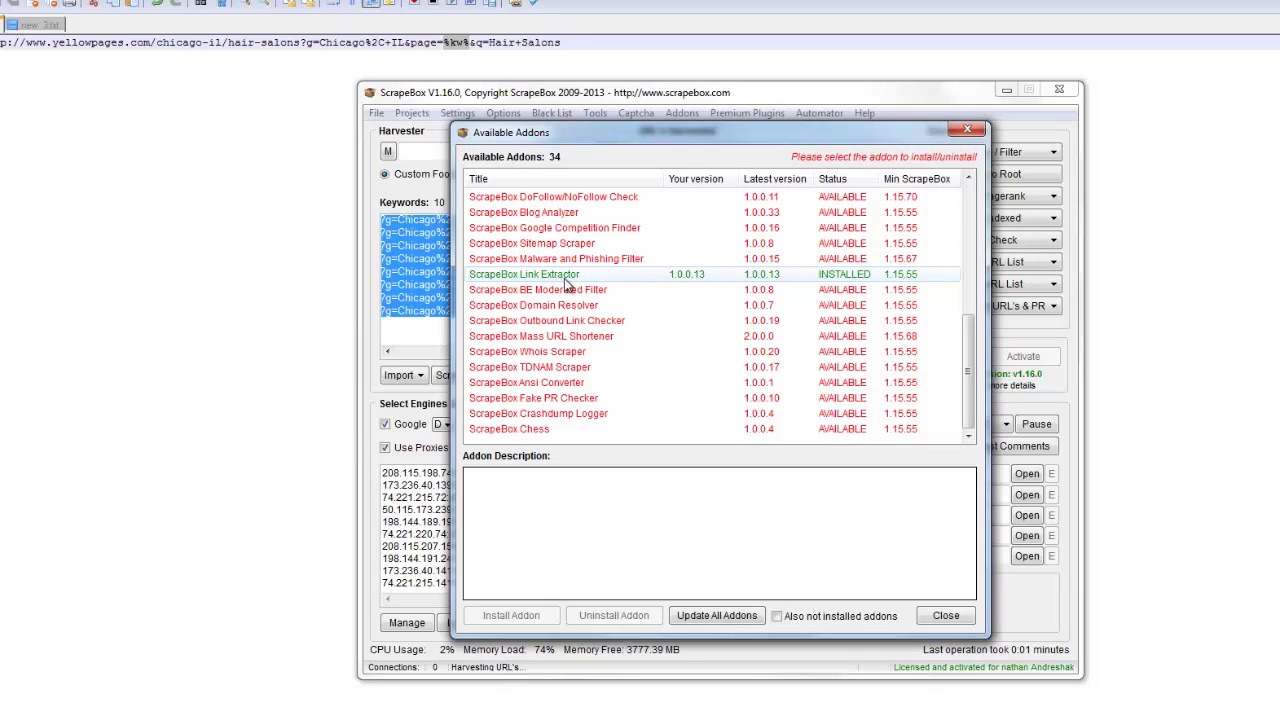
click(946, 615)
click(682, 113)
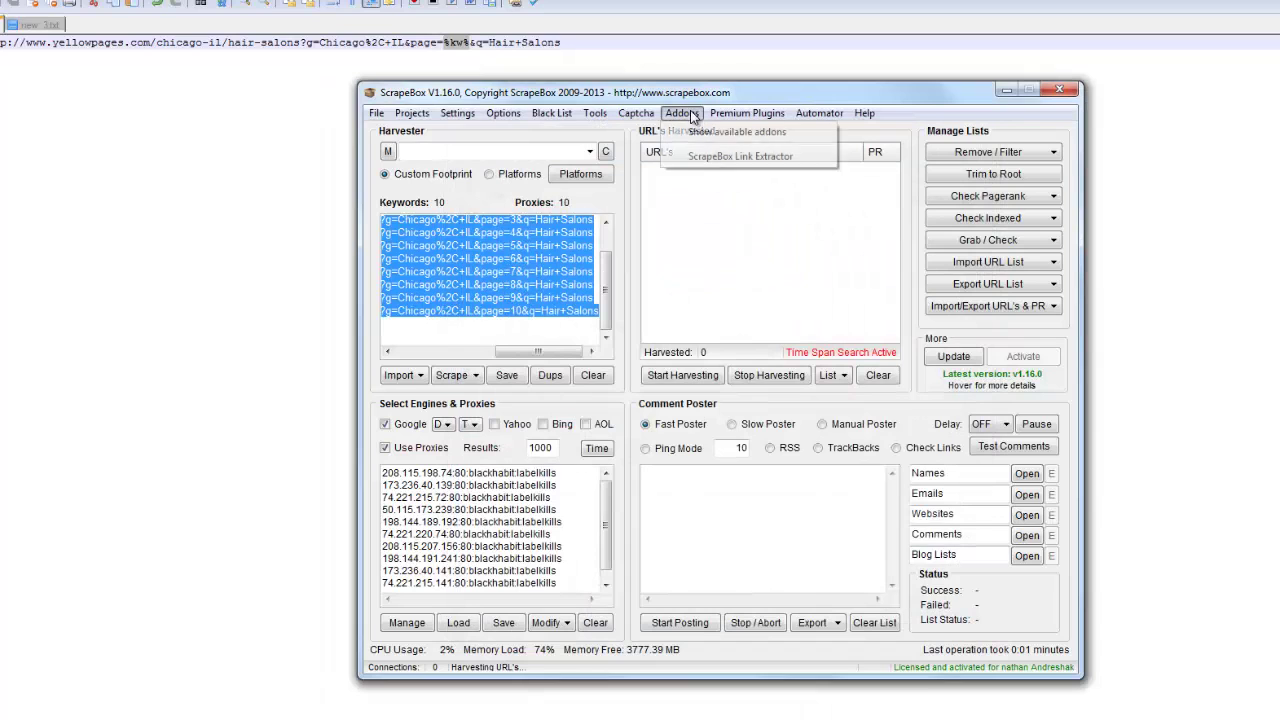
click(703, 160)
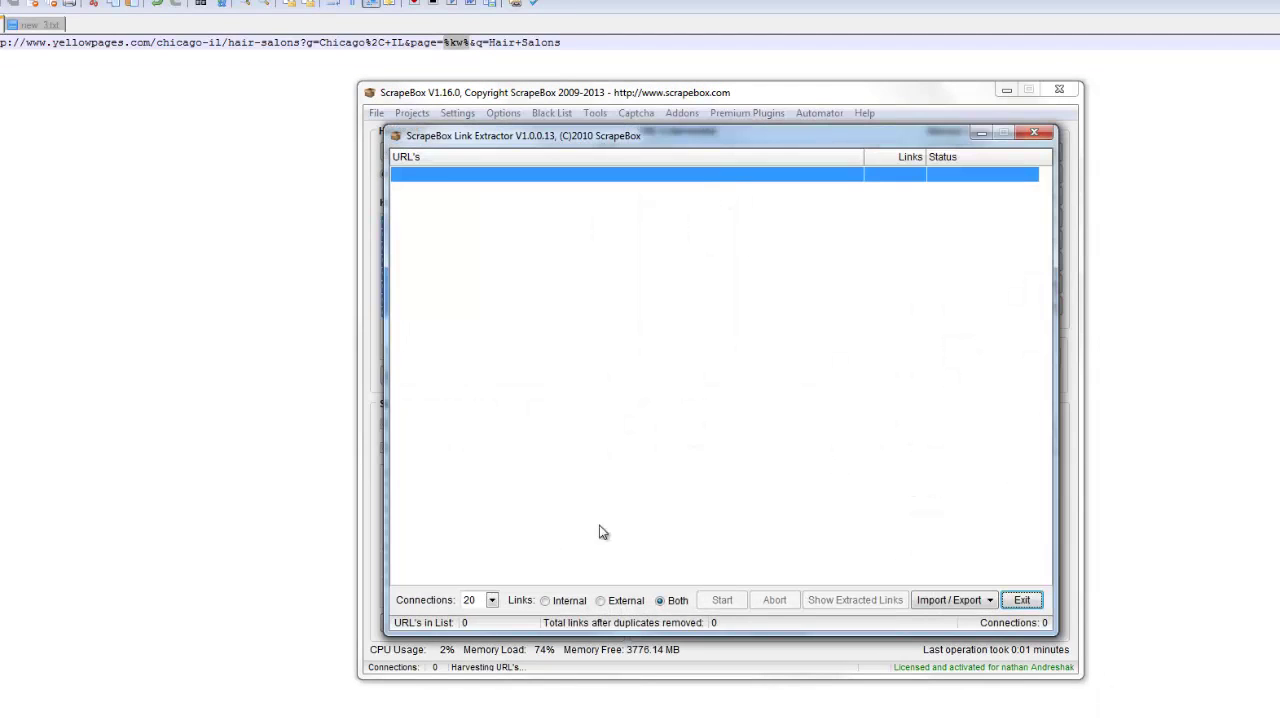
click(601, 601)
click(966, 601)
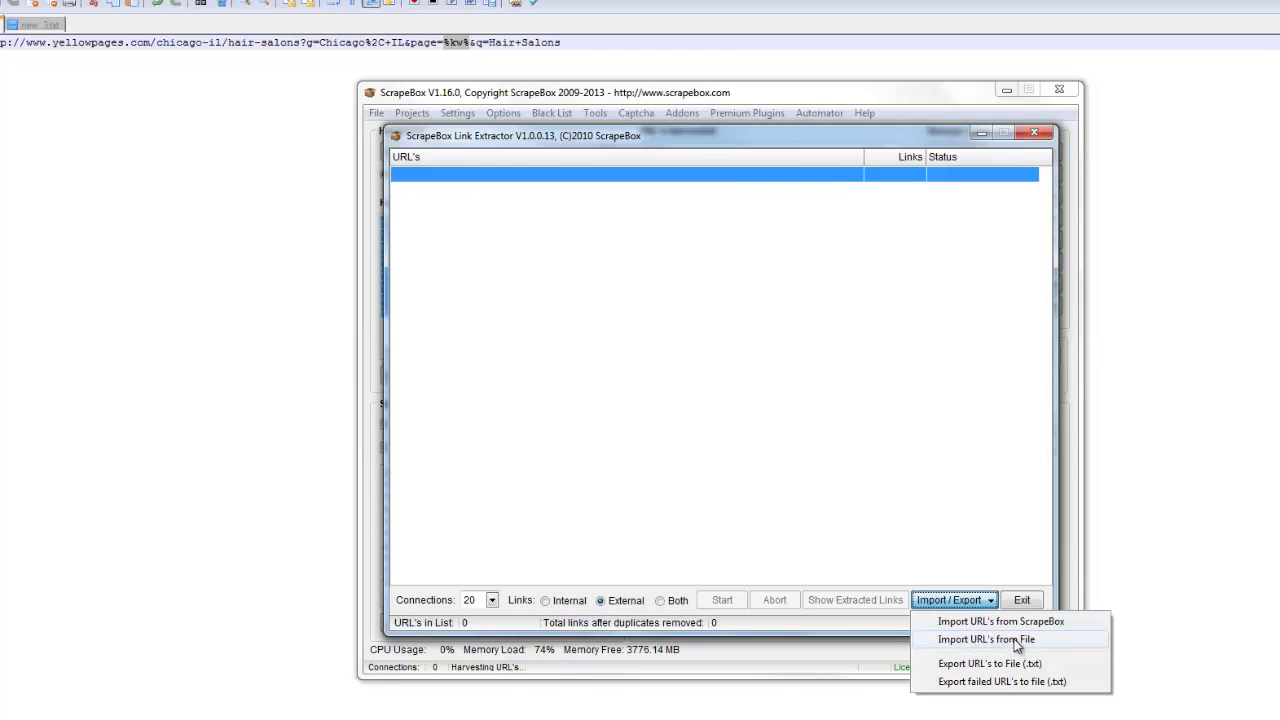
click(1010, 622)
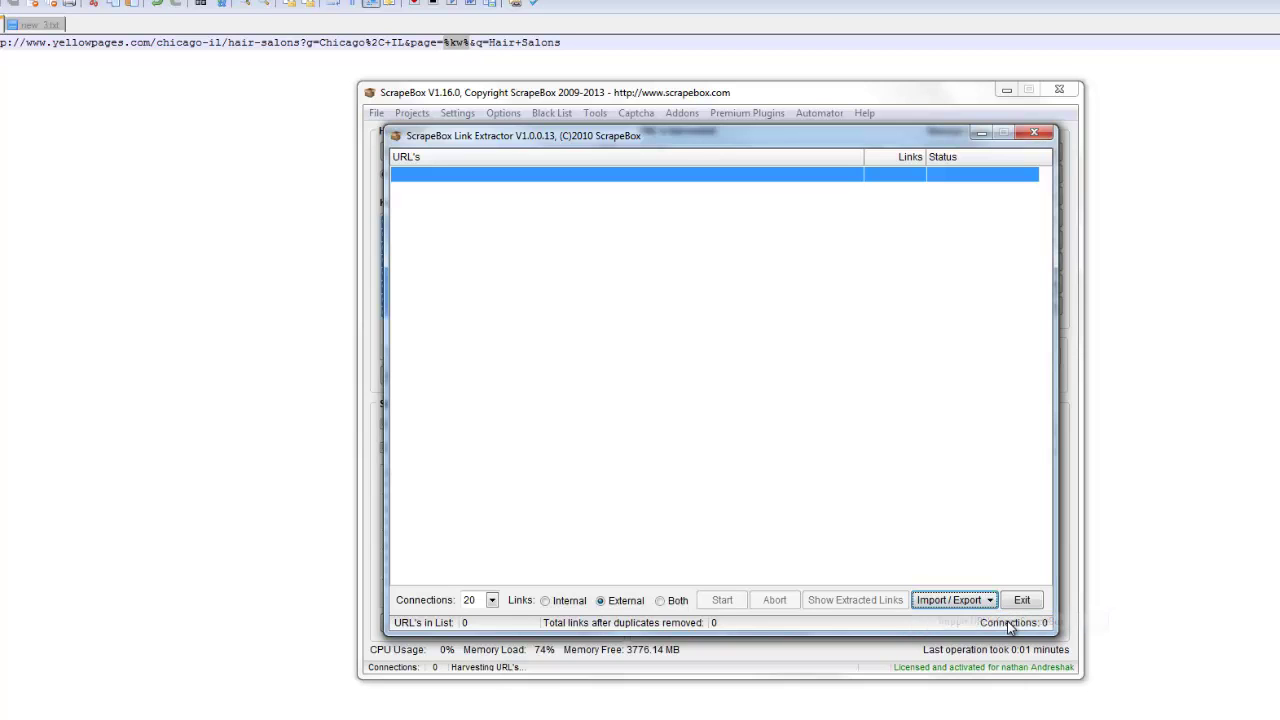
click(1021, 600)
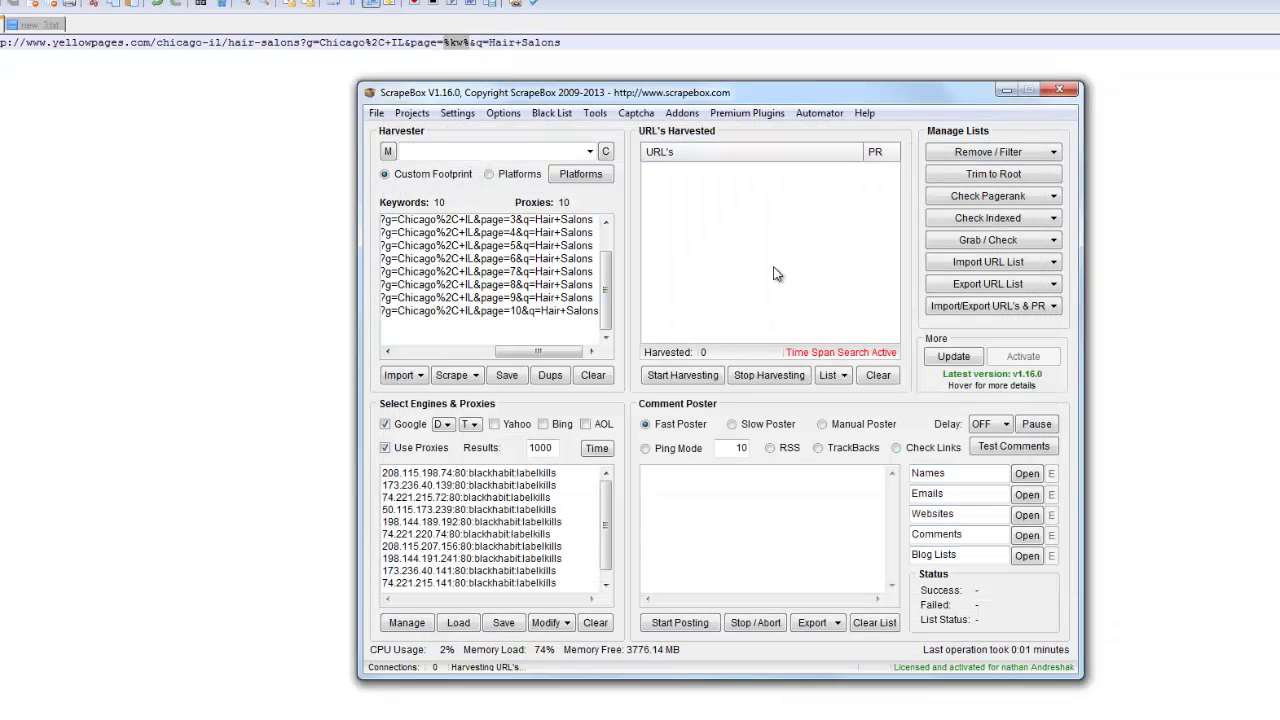
Paste the copied Yellow Pages page URLs into the harvested URLs list
right_click(775, 272)
click(832, 282)
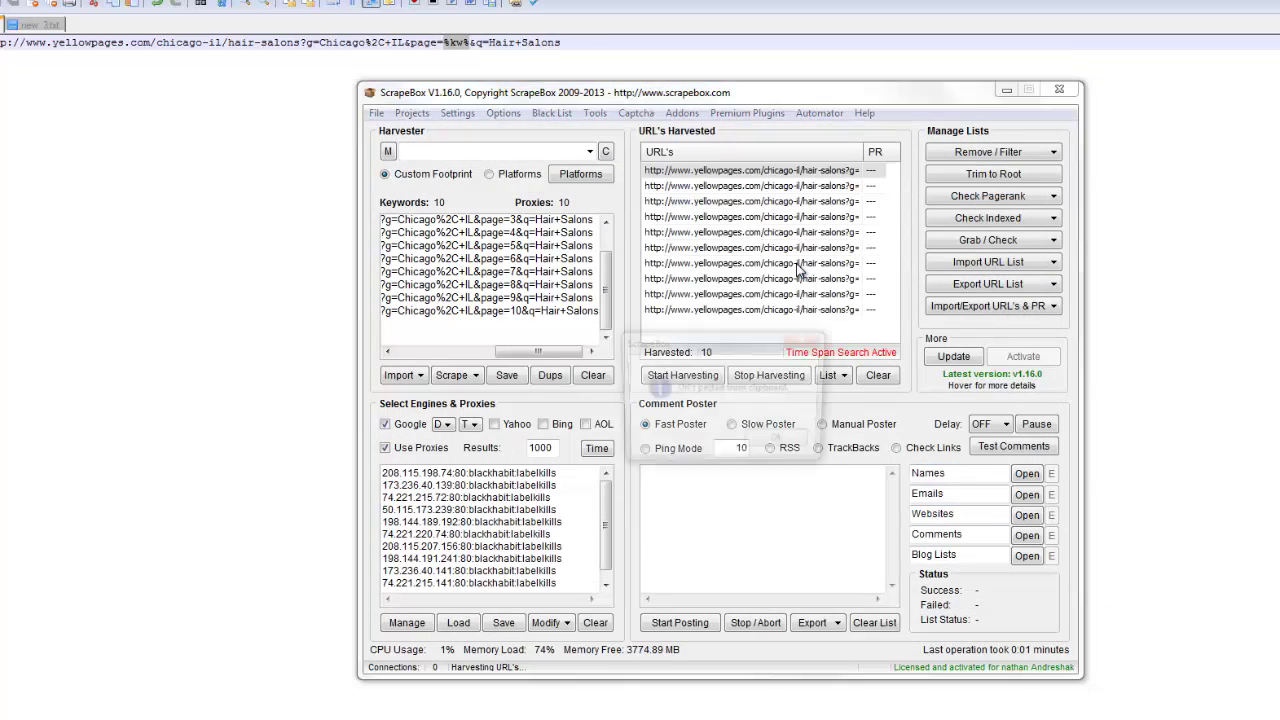
click(785, 445)
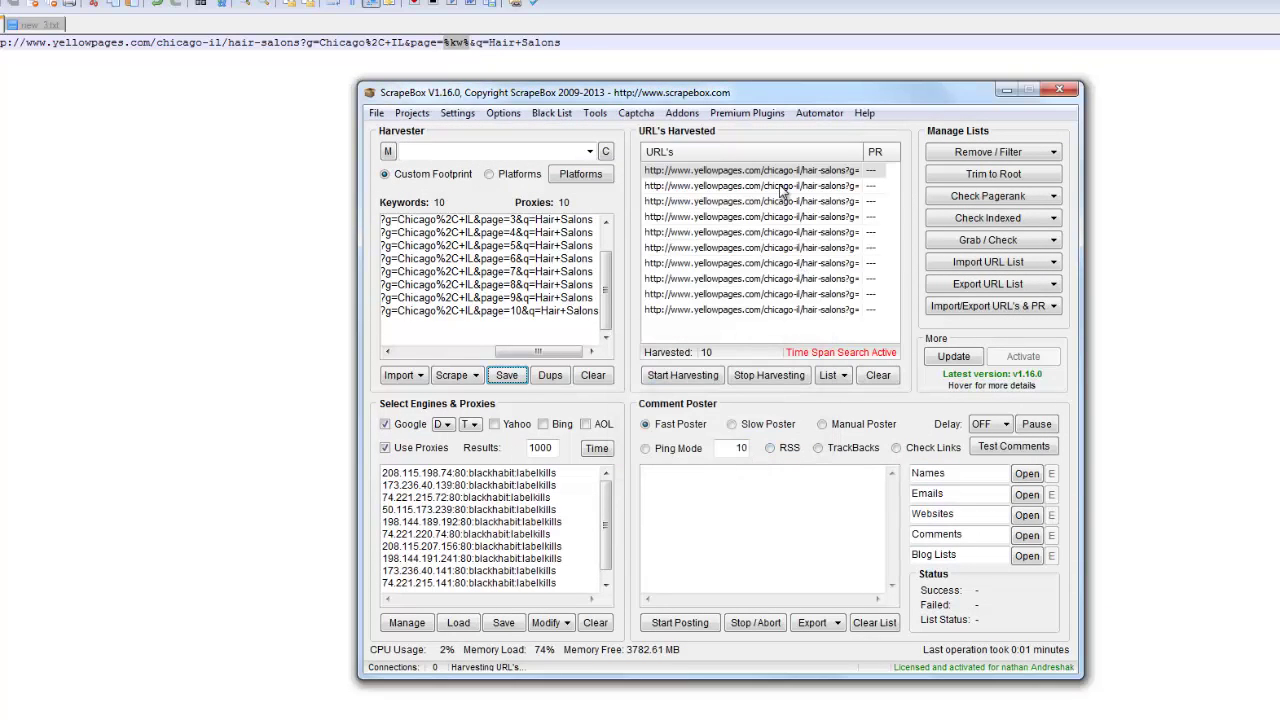
Open the ScrapeBox Link Extractor, import the URLs from ScrapeBox, and set it to extract External links
click(683, 113)
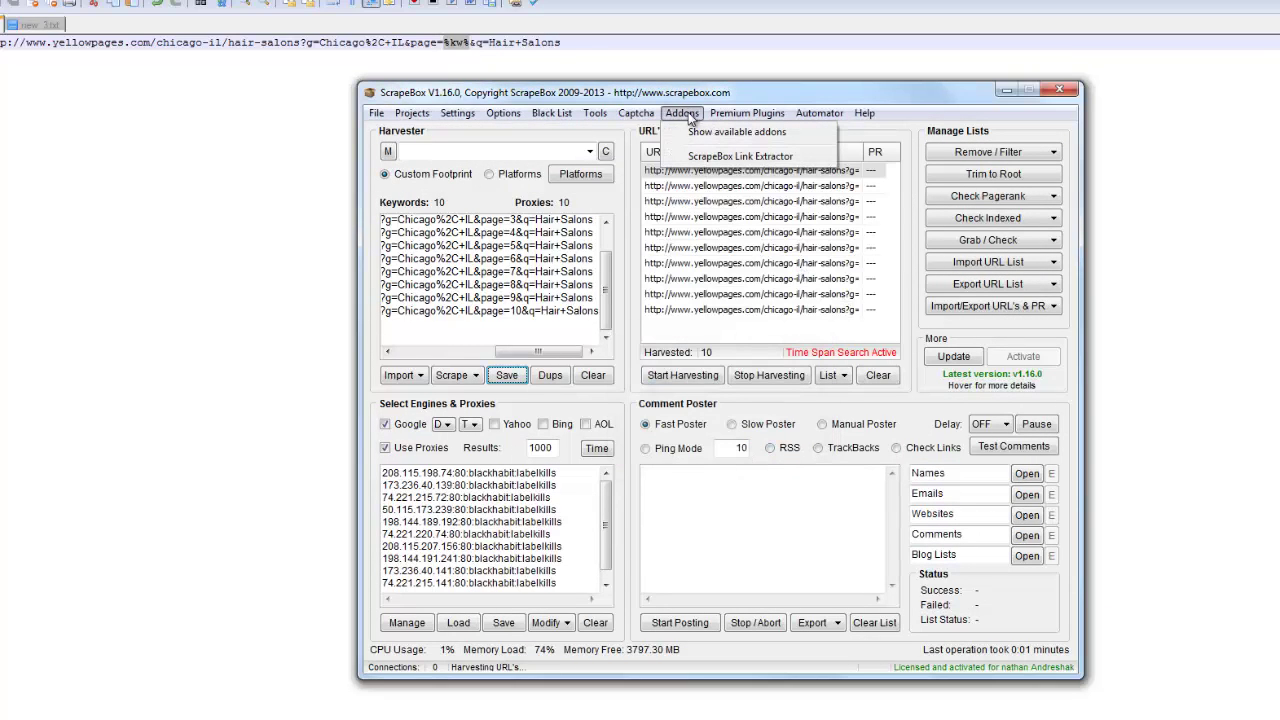
click(722, 156)
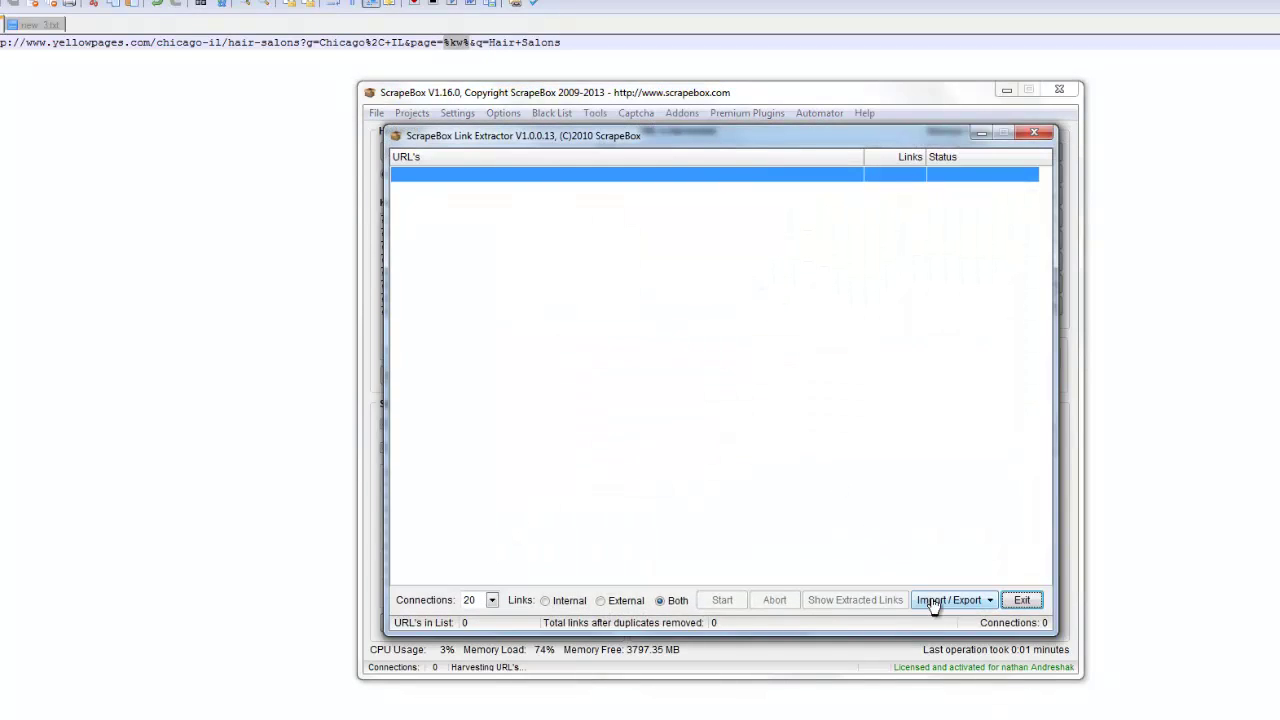
click(933, 601)
click(976, 621)
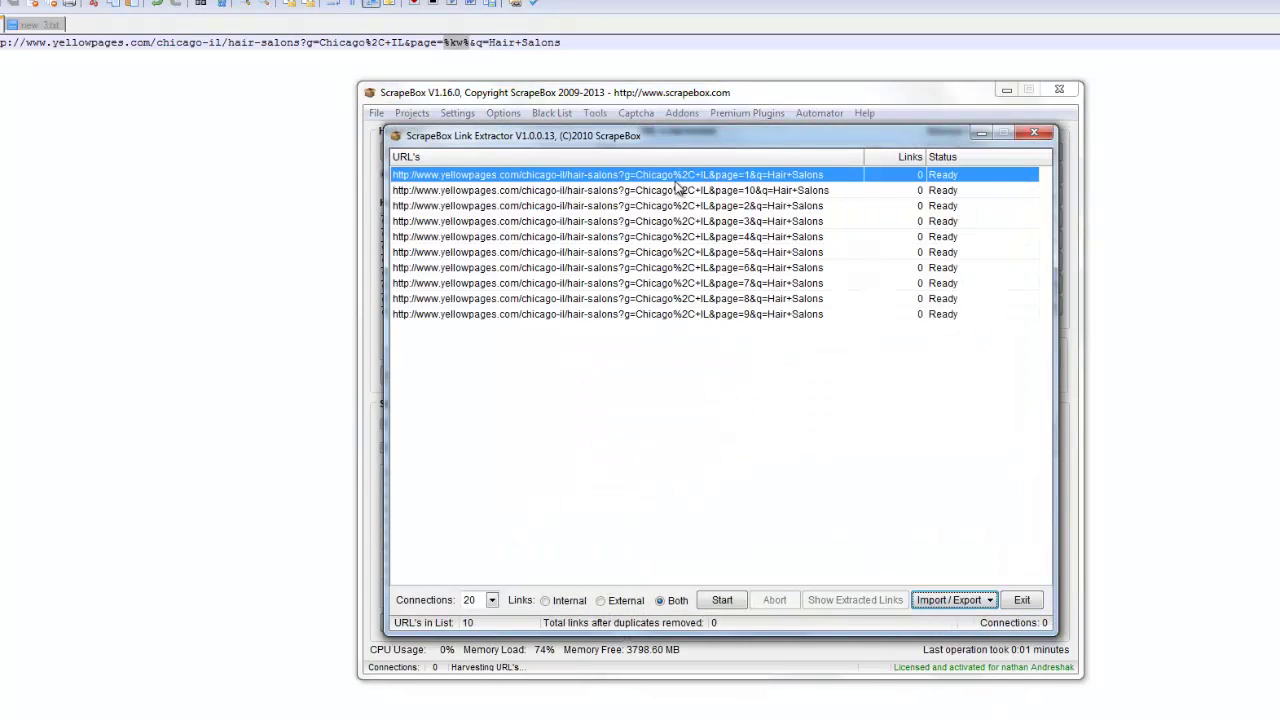
click(600, 601)
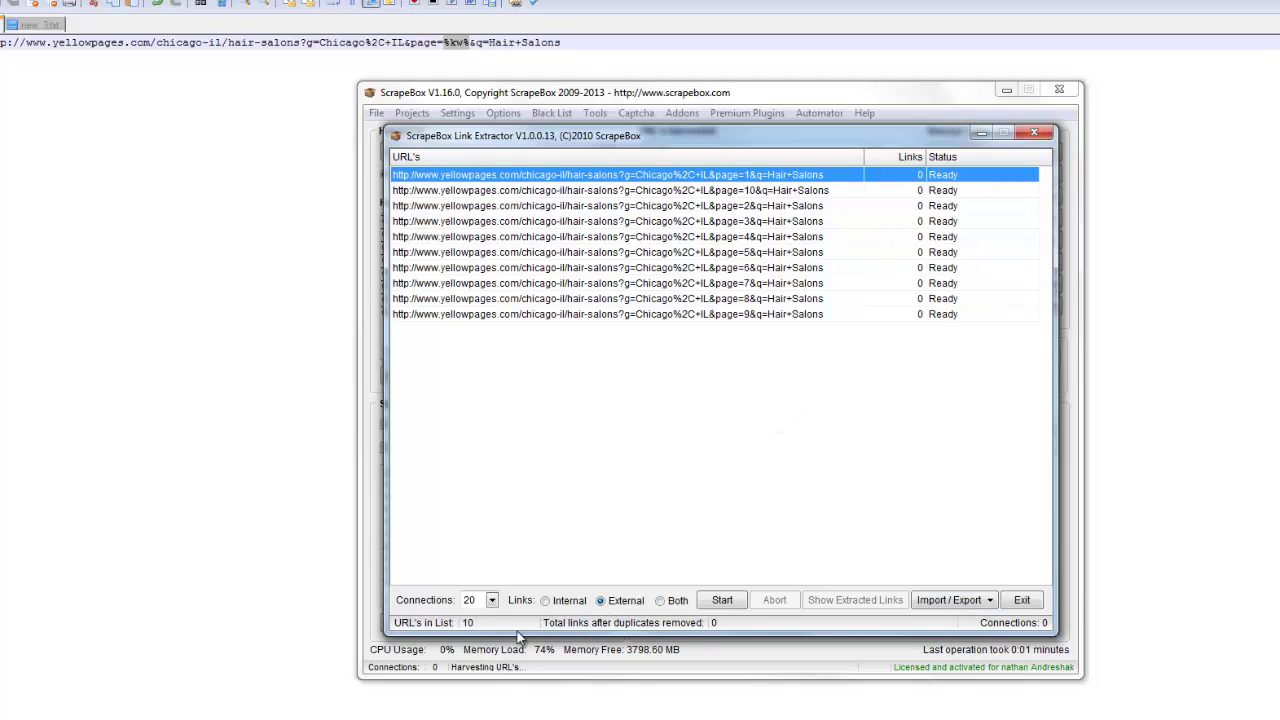
Run the external link extraction on the listed Yellow Pages URLs and abort the page that is still being read
click(736, 600)
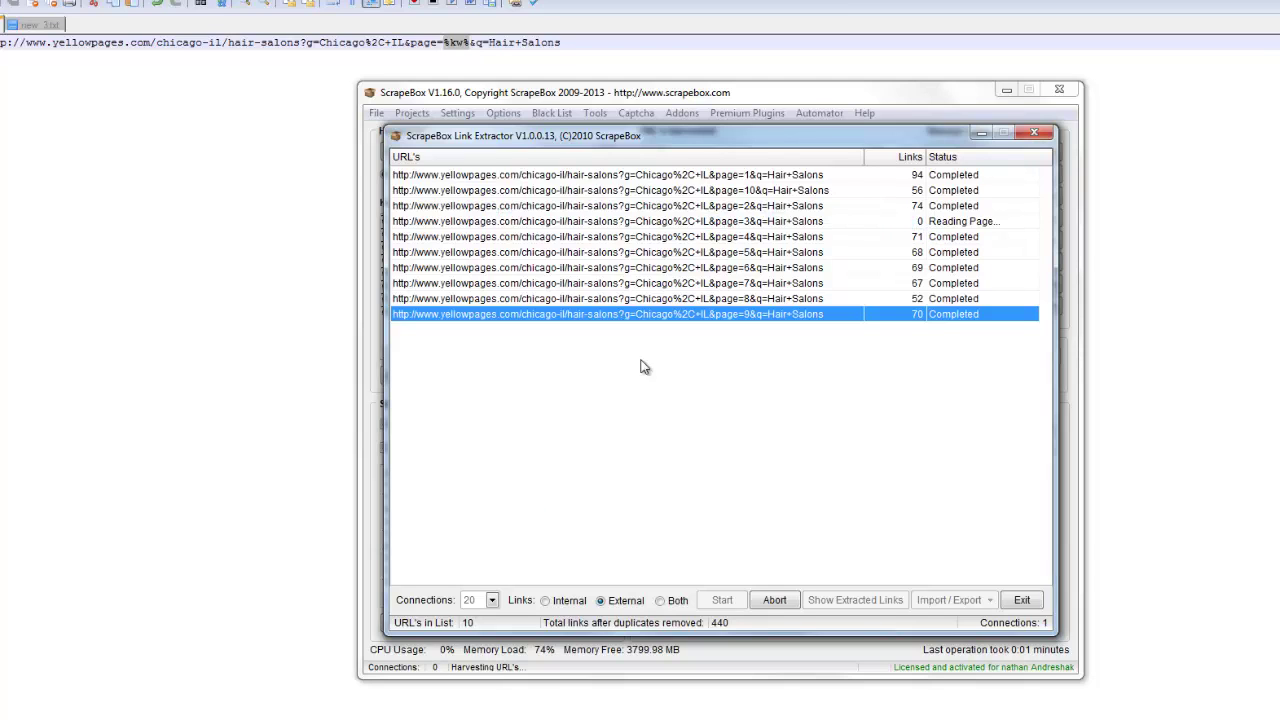
click(916, 214)
click(1020, 599)
click(775, 600)
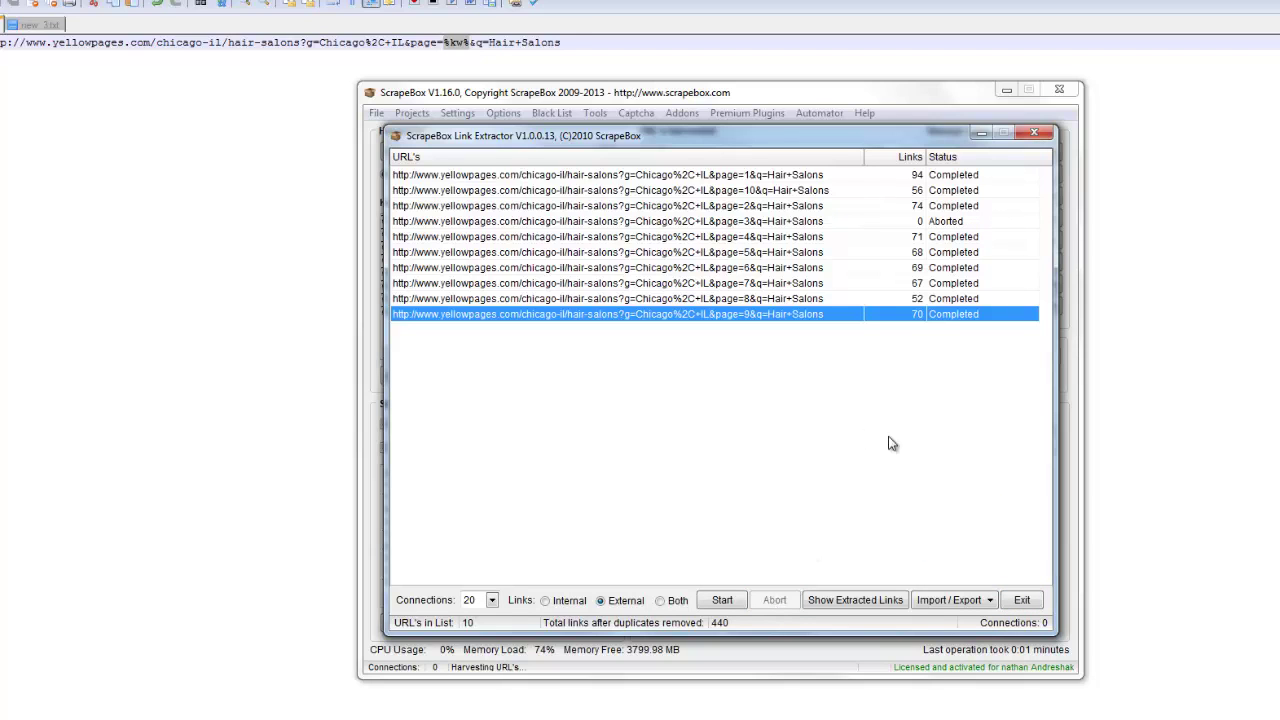
Show the extracted links and examine which of them are hair-salon websites
click(868, 601)
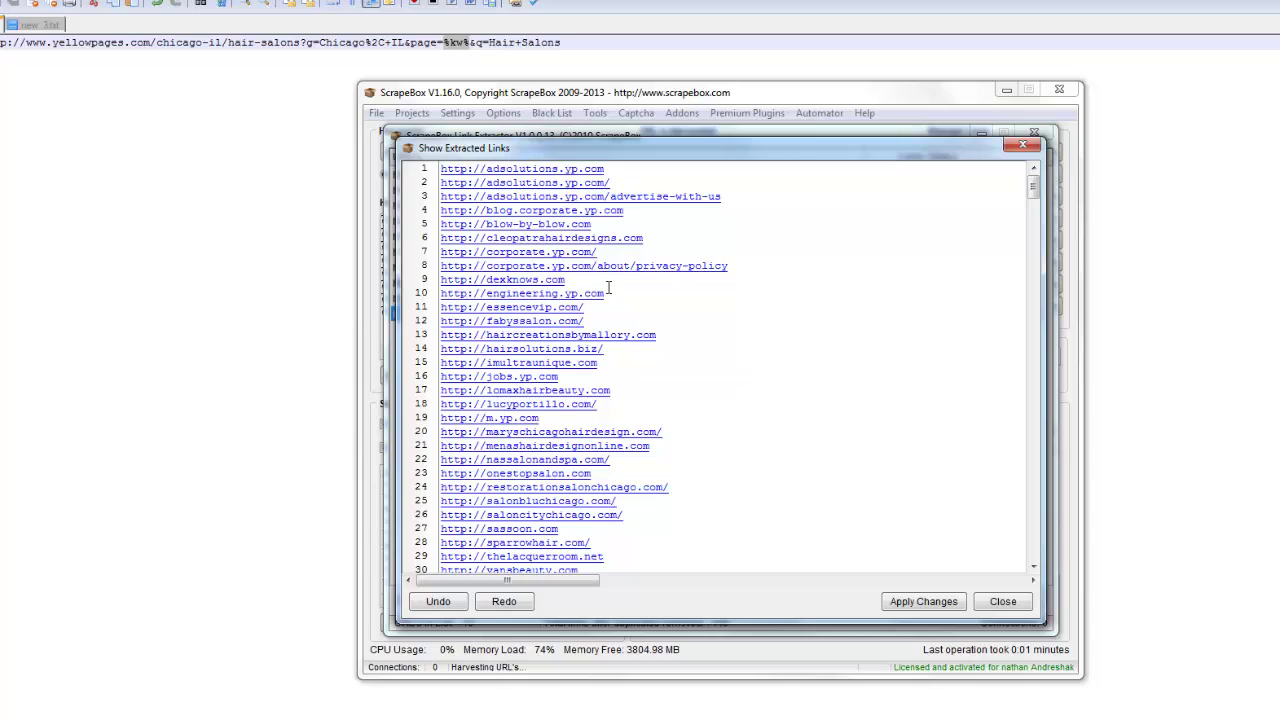
drag(604, 321, 453, 321)
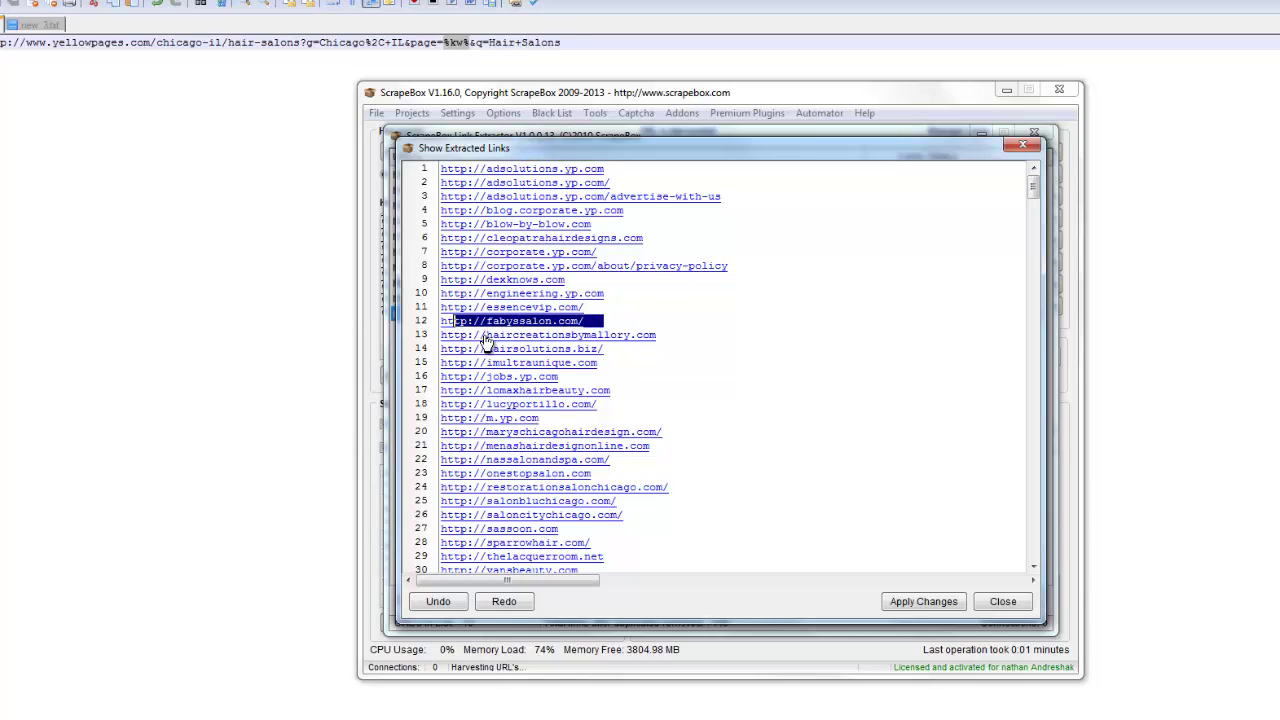
click(621, 351)
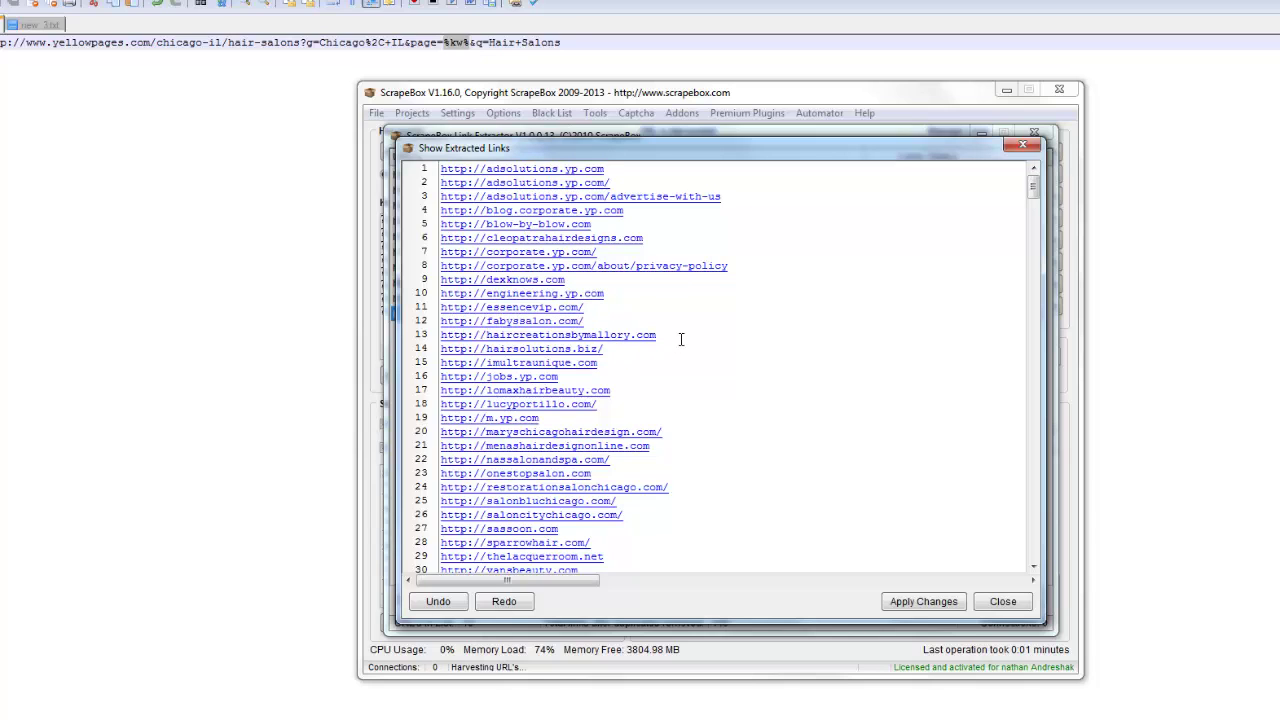
drag(681, 338, 459, 336)
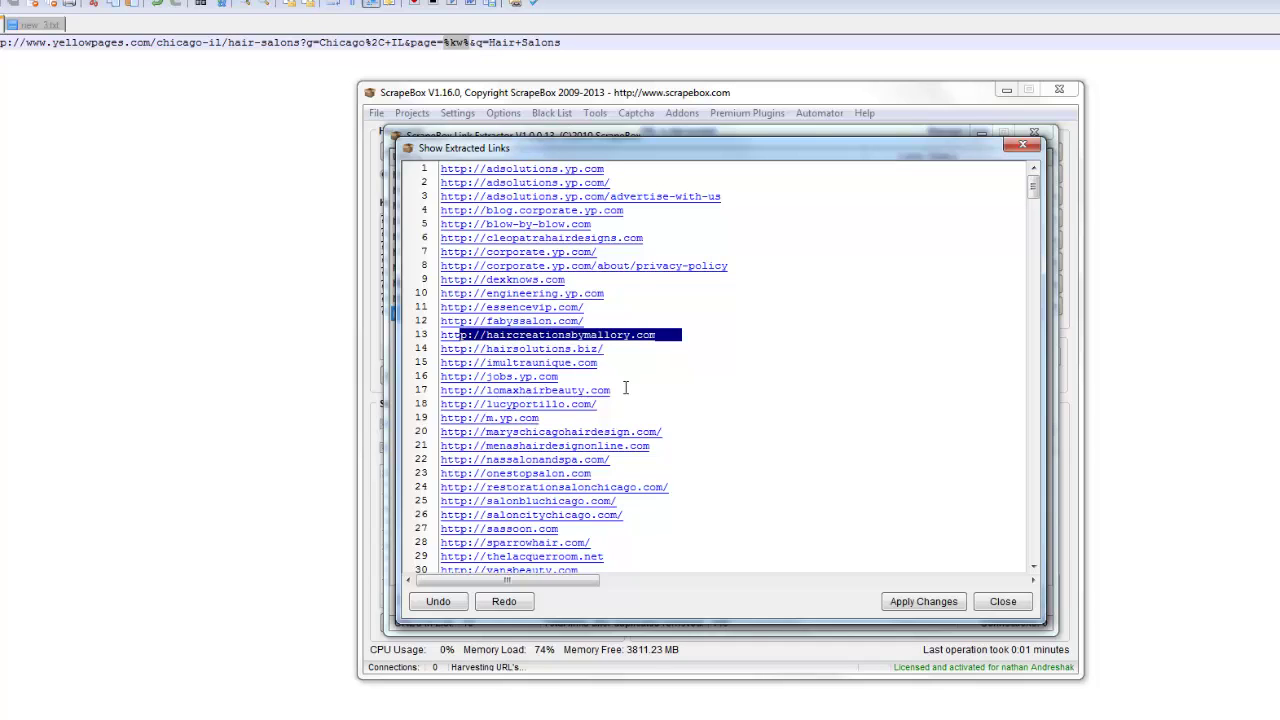
drag(617, 404, 466, 405)
drag(615, 468, 438, 474)
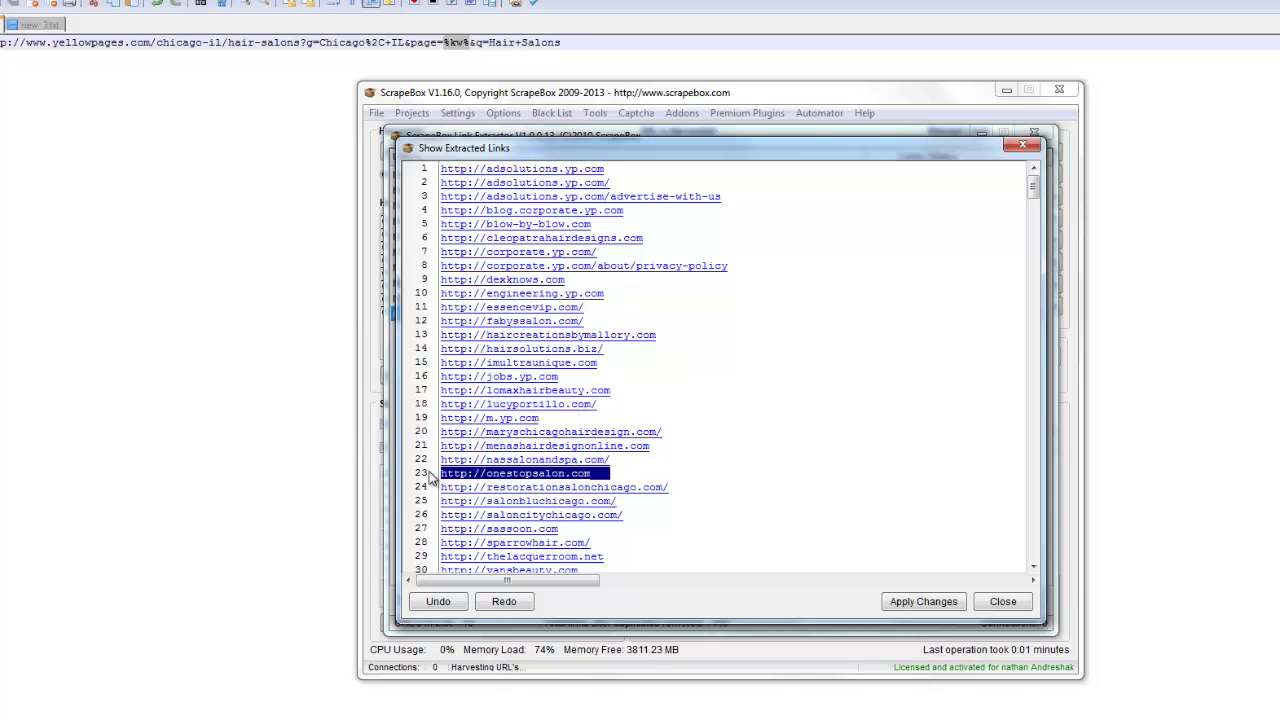
drag(616, 532, 473, 530)
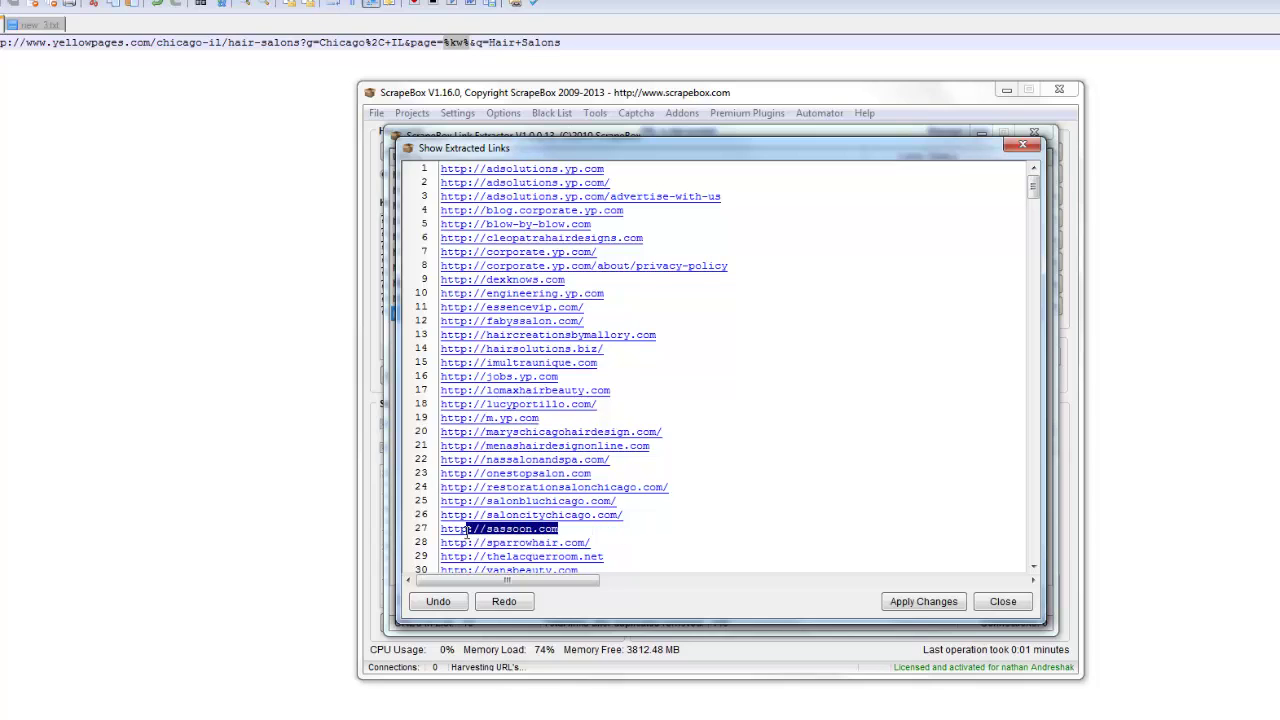
drag(624, 542, 460, 543)
scroll(513, 550, down, 2)
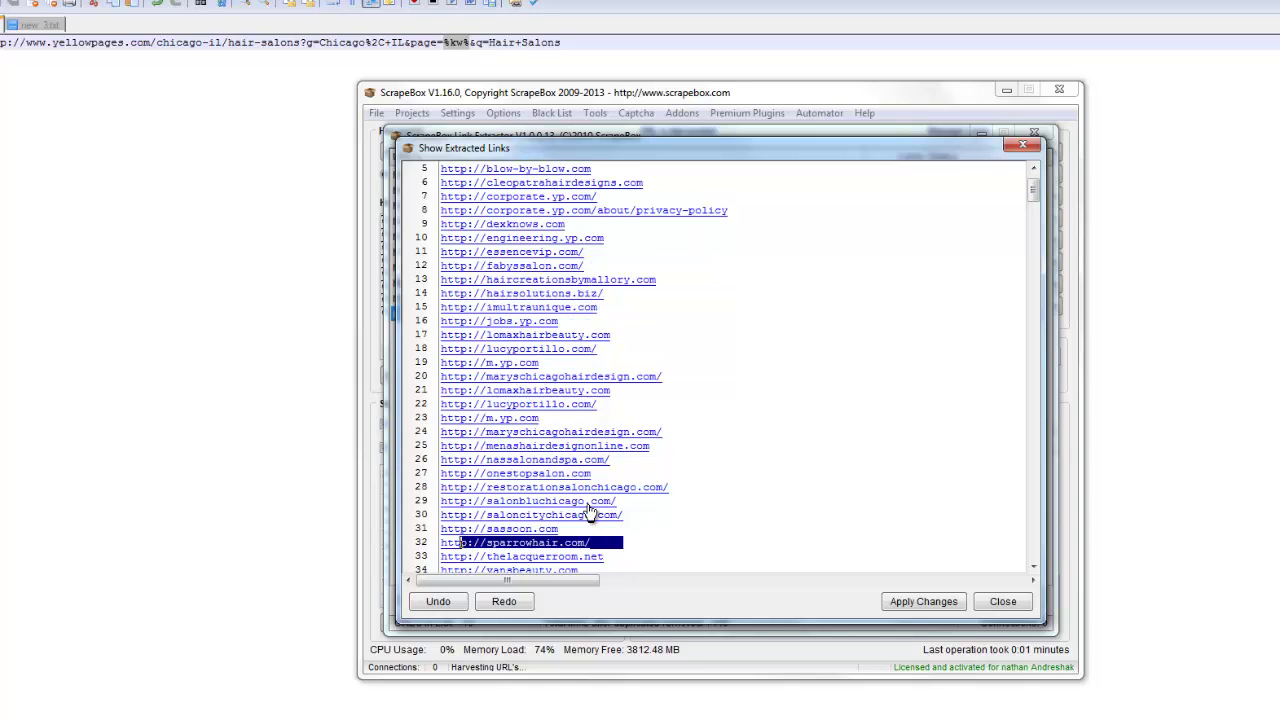
right_click(737, 358)
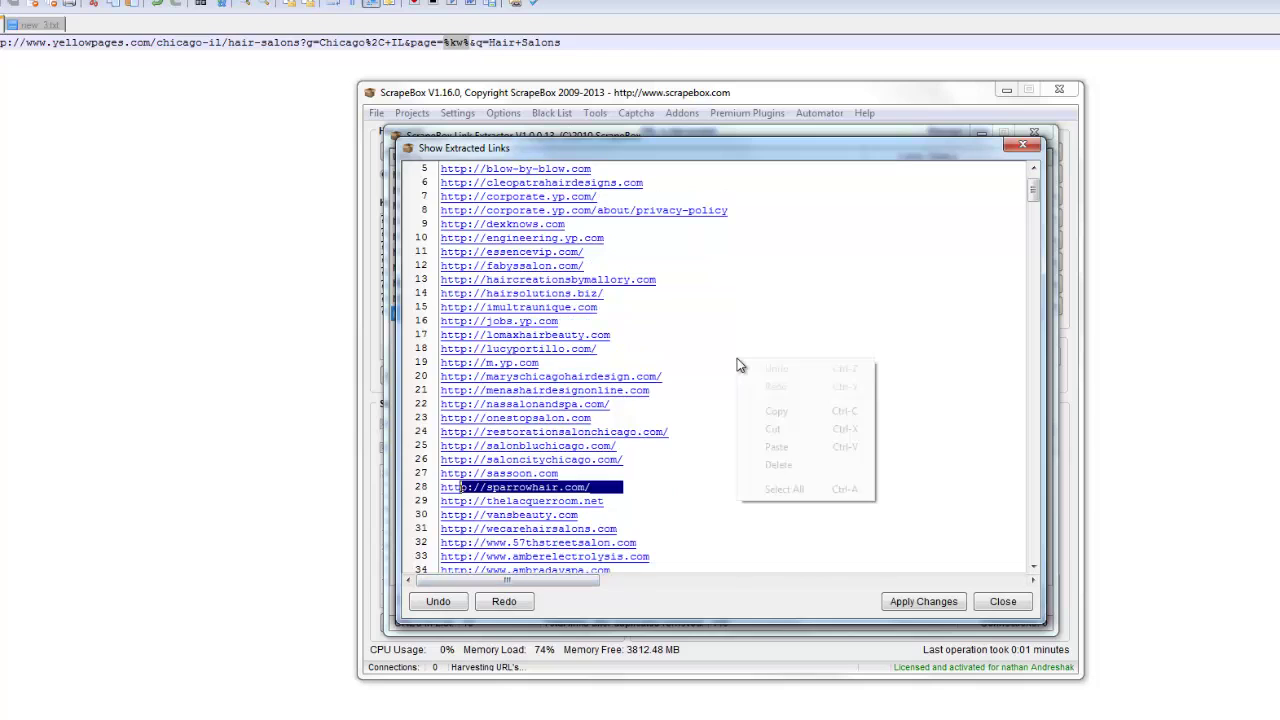
click(780, 251)
scroll(470, 190, up, 2)
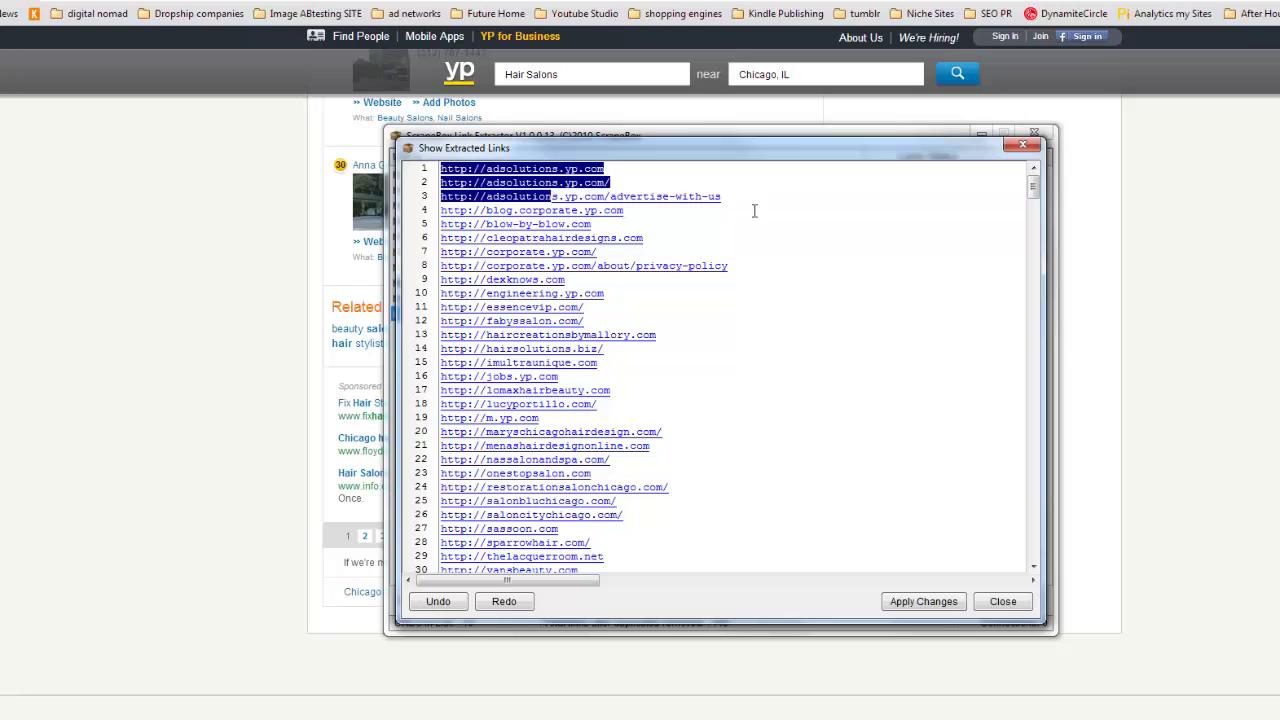
click(825, 235)
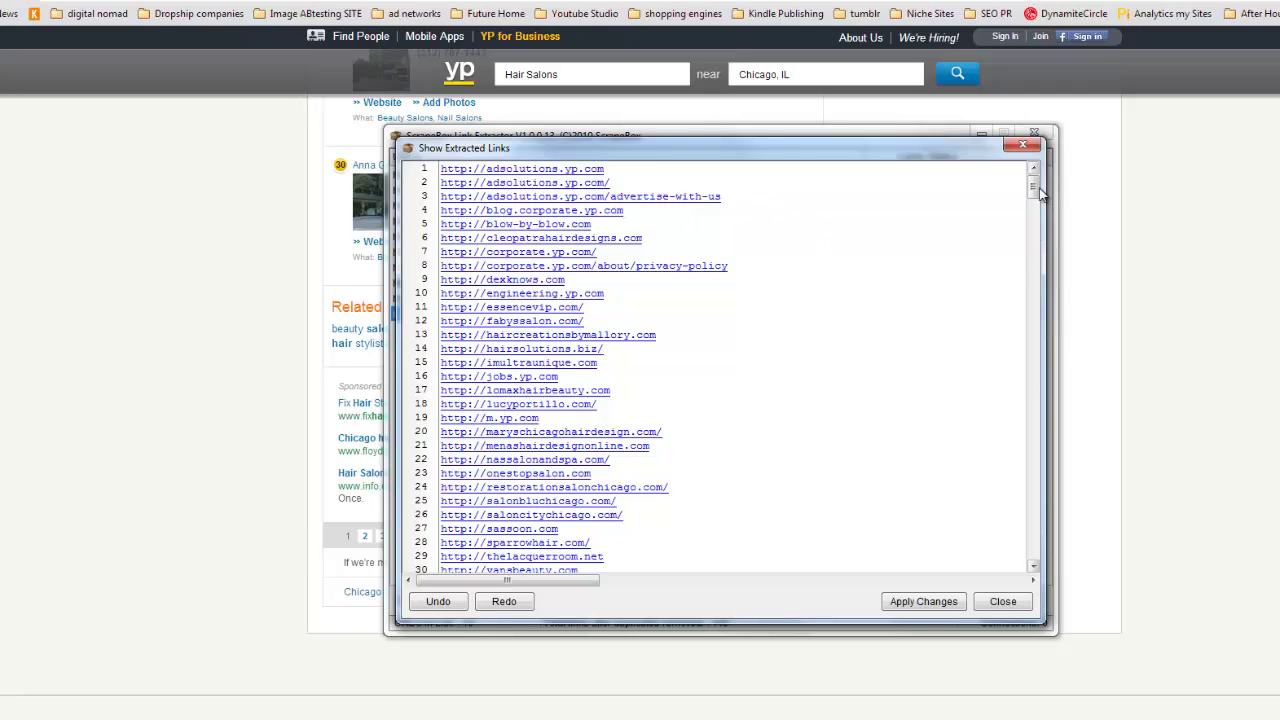
drag(1033, 186, 1034, 484)
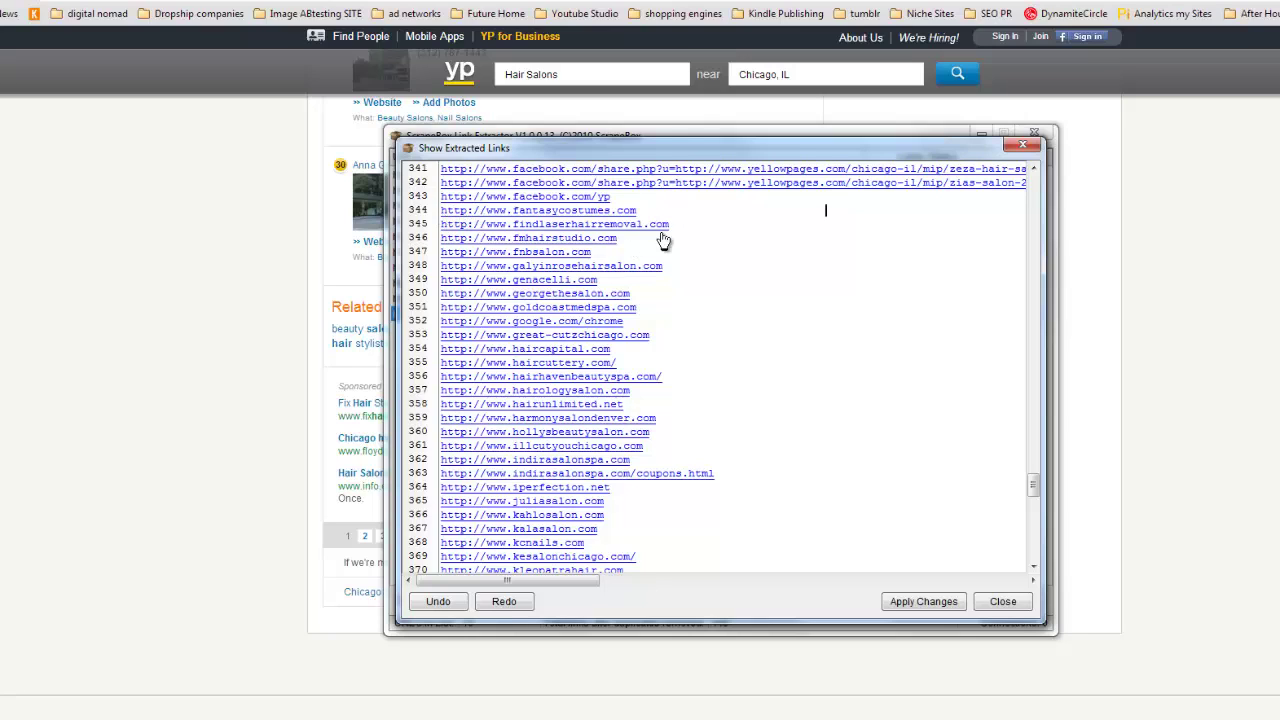
drag(661, 234, 714, 320)
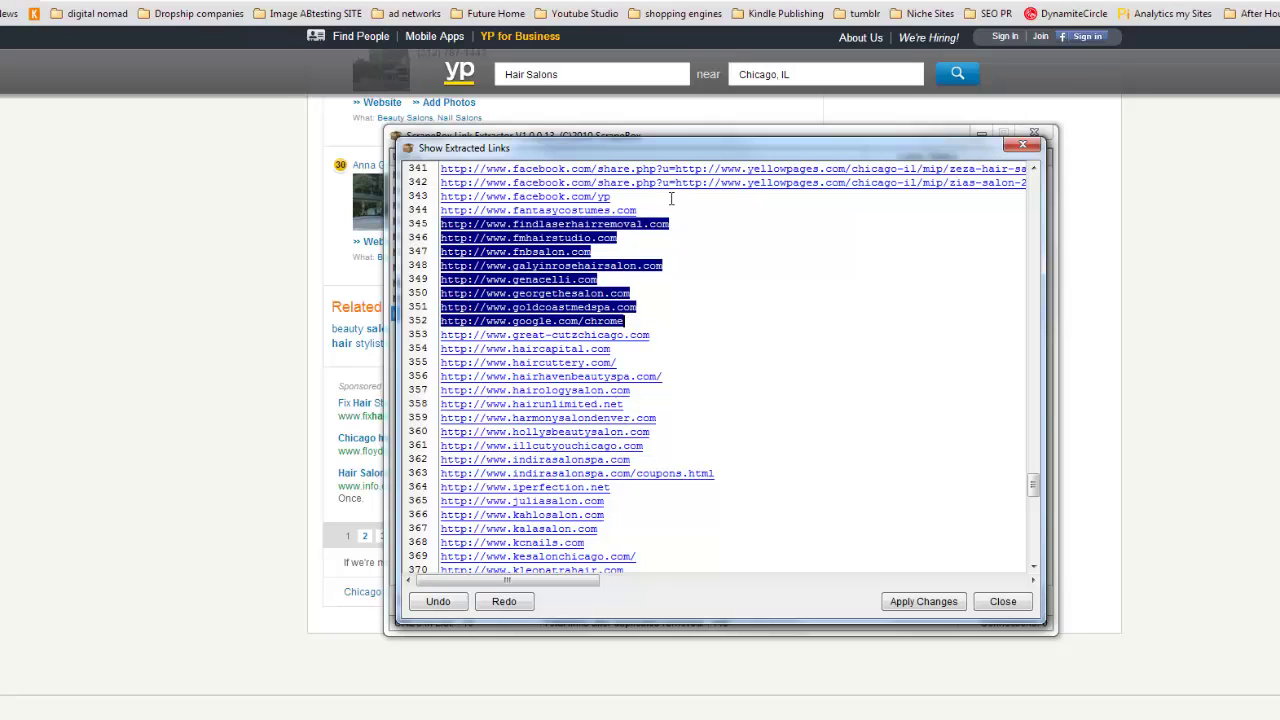
drag(675, 205, 717, 416)
right_click(562, 314)
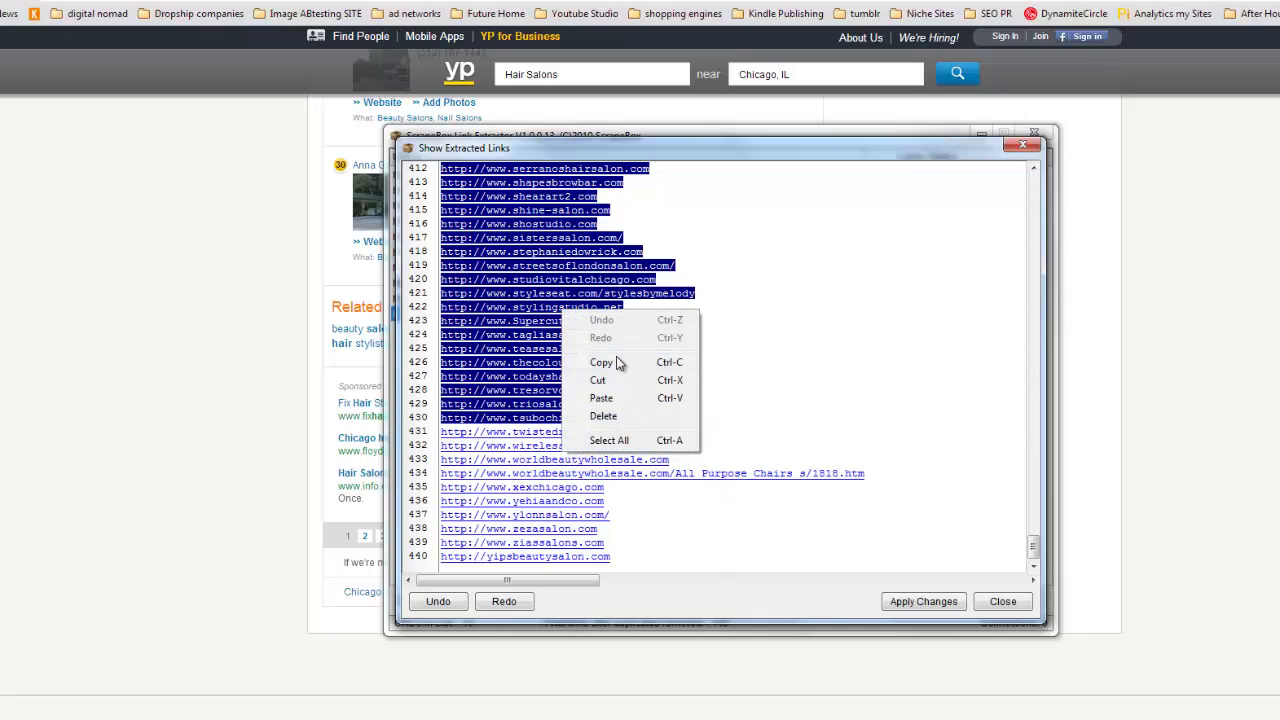
click(616, 357)
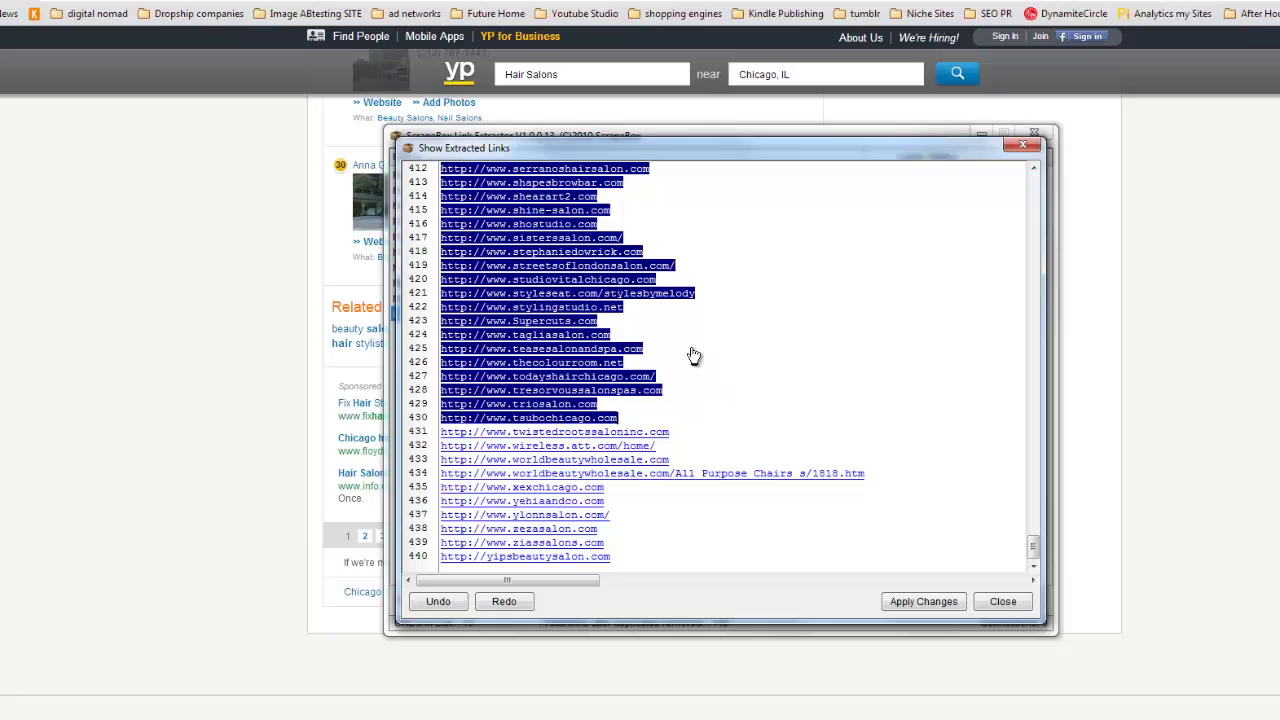
Look over the selected links, close the extracted links list and exit the Link Extractor
scroll(715, 388, up, 3)
scroll(715, 388, up, 16)
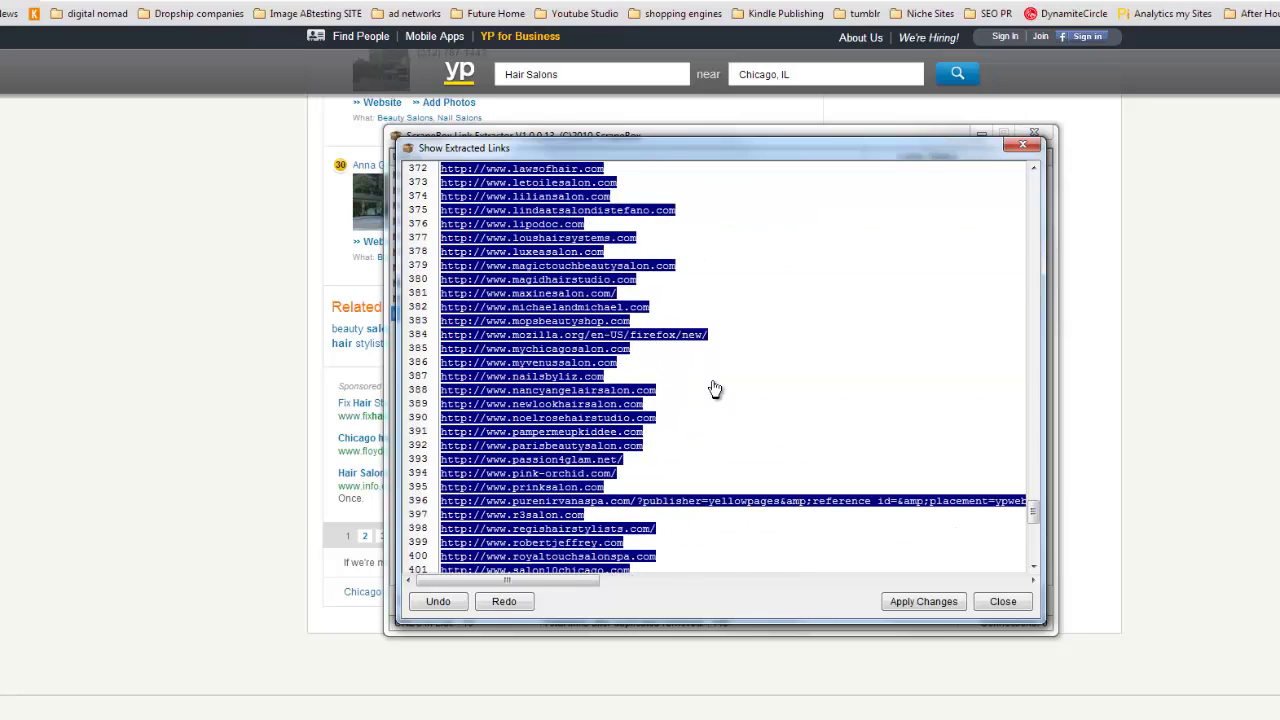
scroll(712, 388, down, 3)
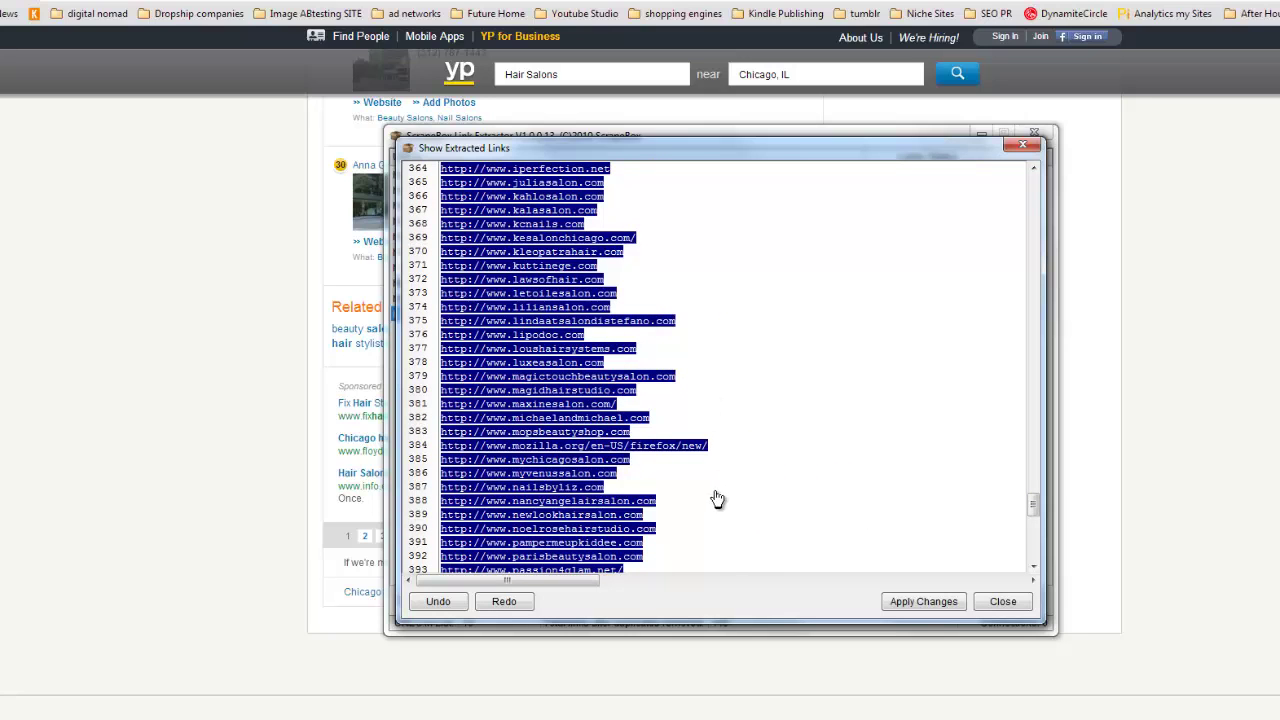
click(1002, 606)
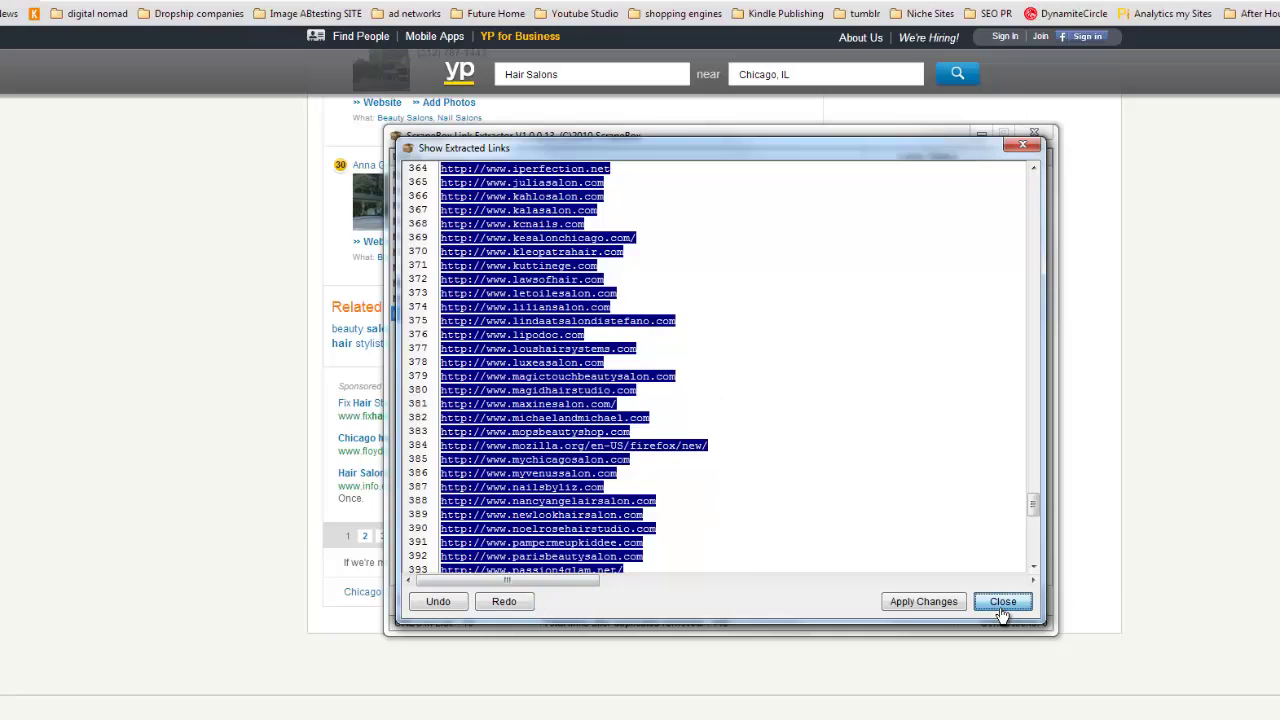
click(1021, 600)
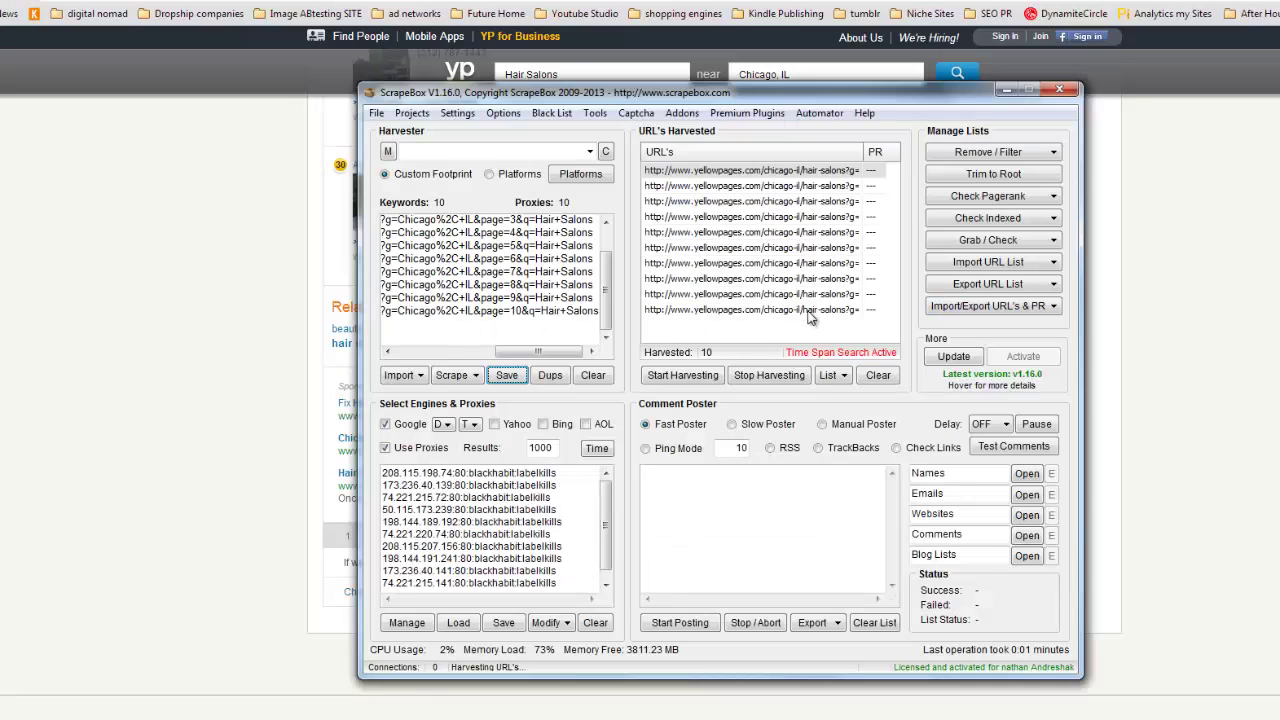
Clear the harvested URLs and replace them with the copied salon website links from the clipboard
click(878, 376)
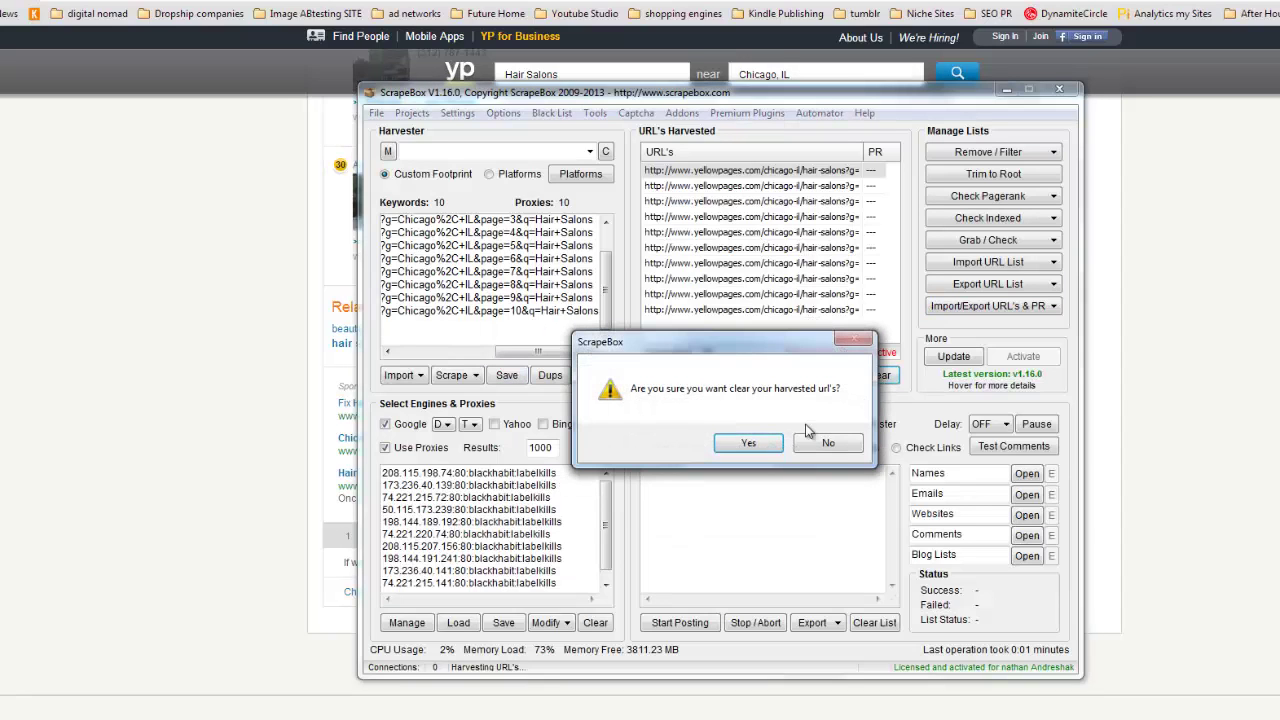
click(749, 446)
right_click(762, 276)
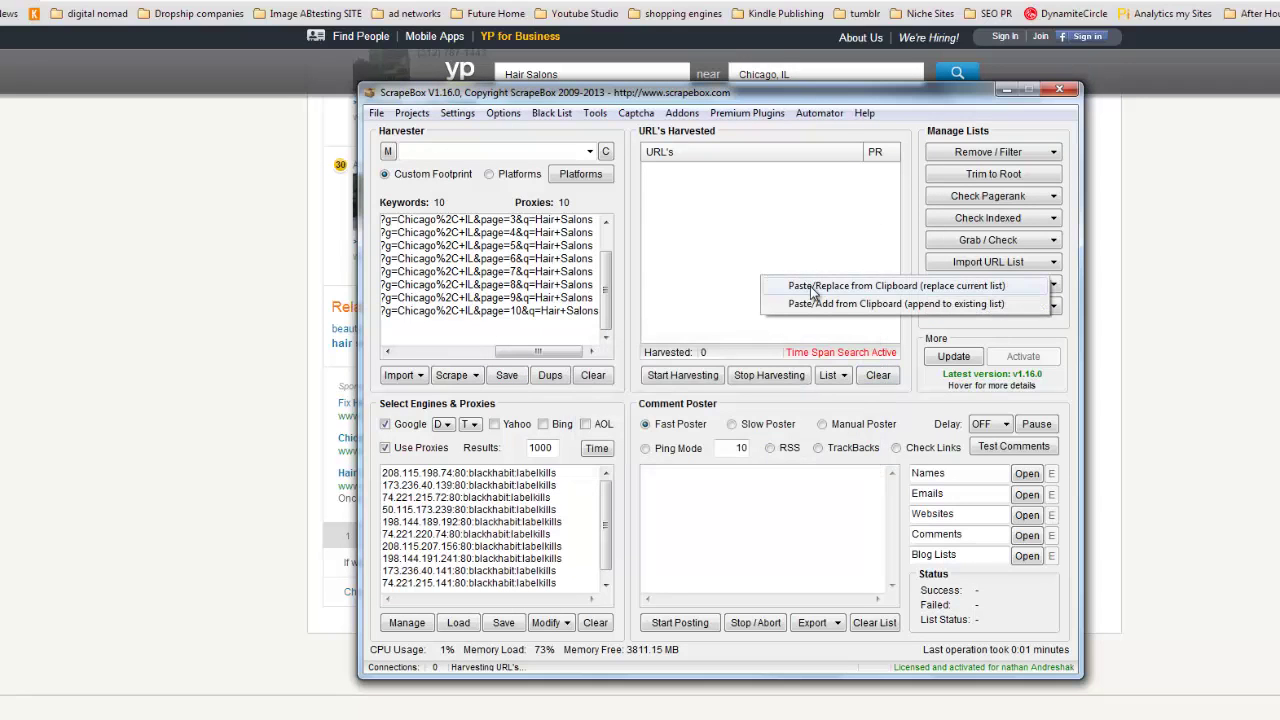
click(810, 286)
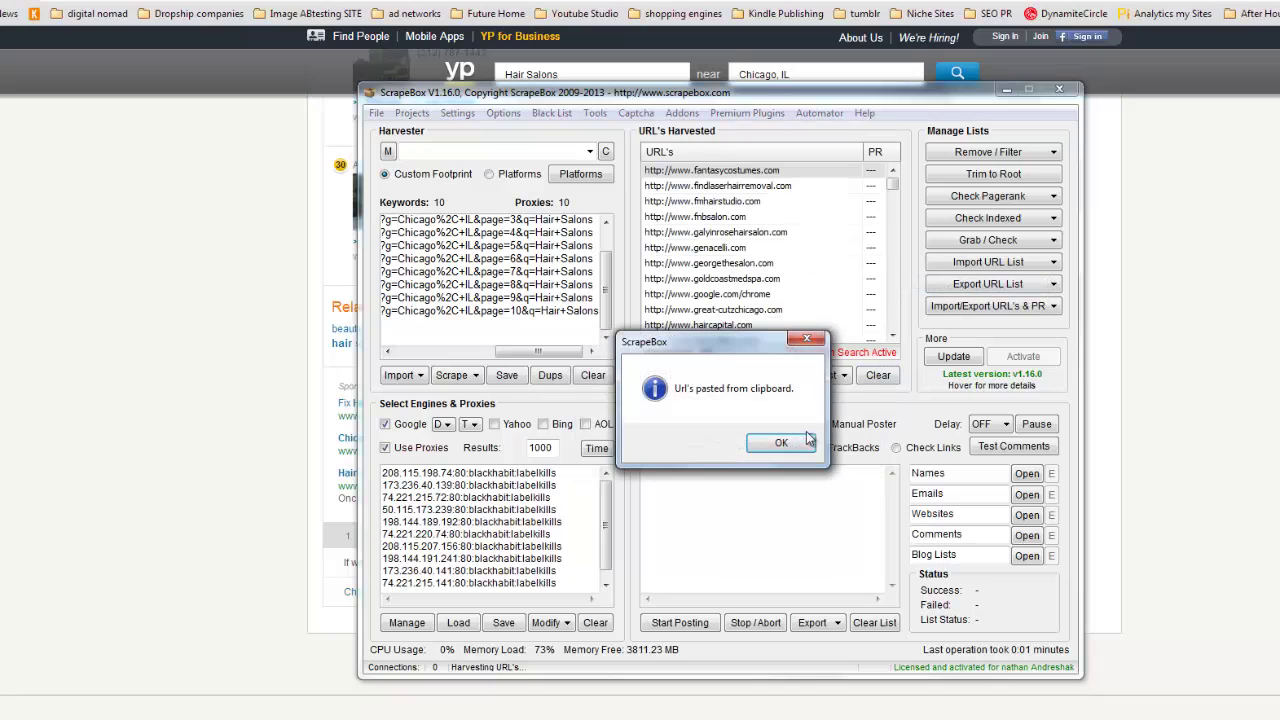
click(781, 443)
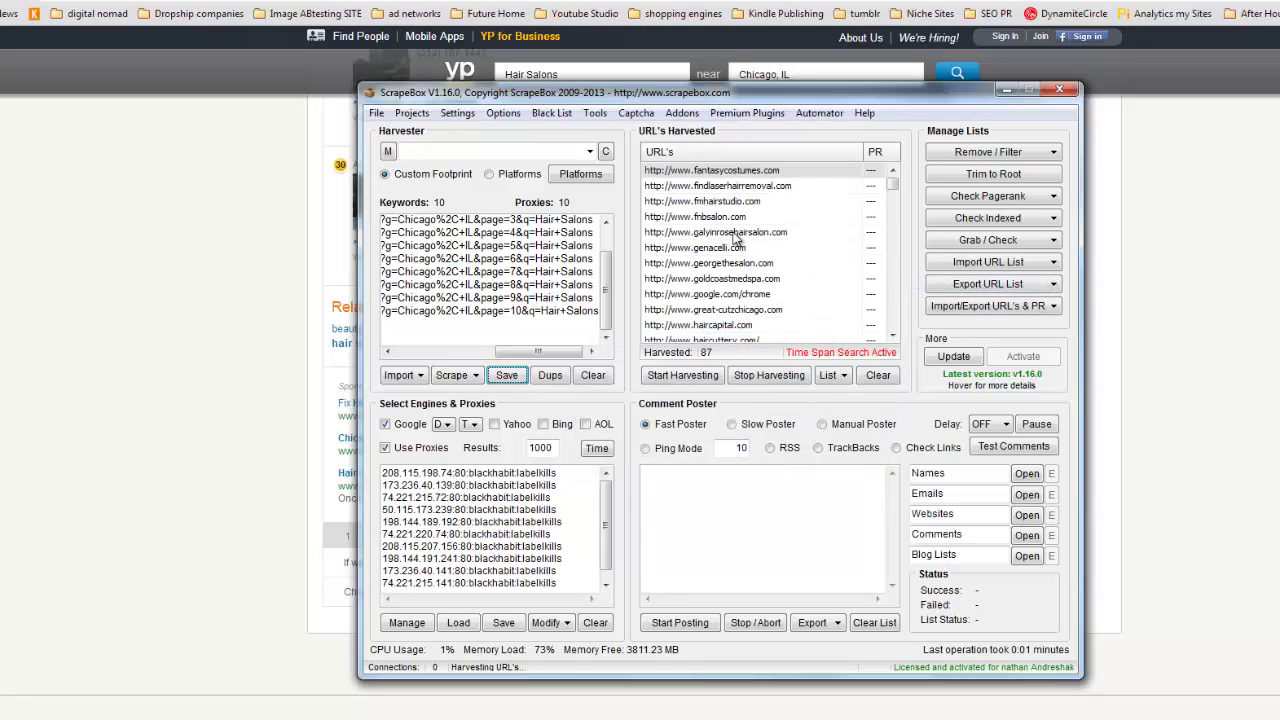
Grab emails from the harvested URL list with the useragent set to Opera/9.64(Windows NT 5.1; U; en) Presto/2.1.1
click(1056, 231)
click(1055, 241)
click(1055, 241)
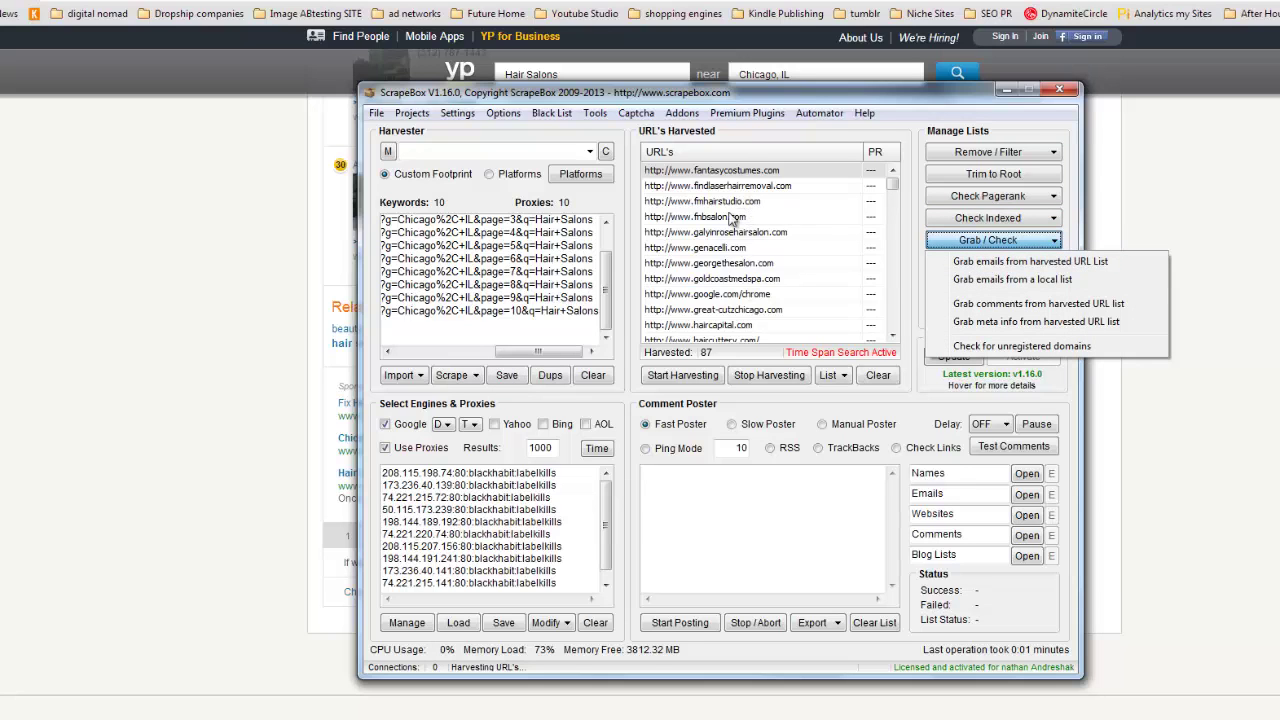
click(1089, 264)
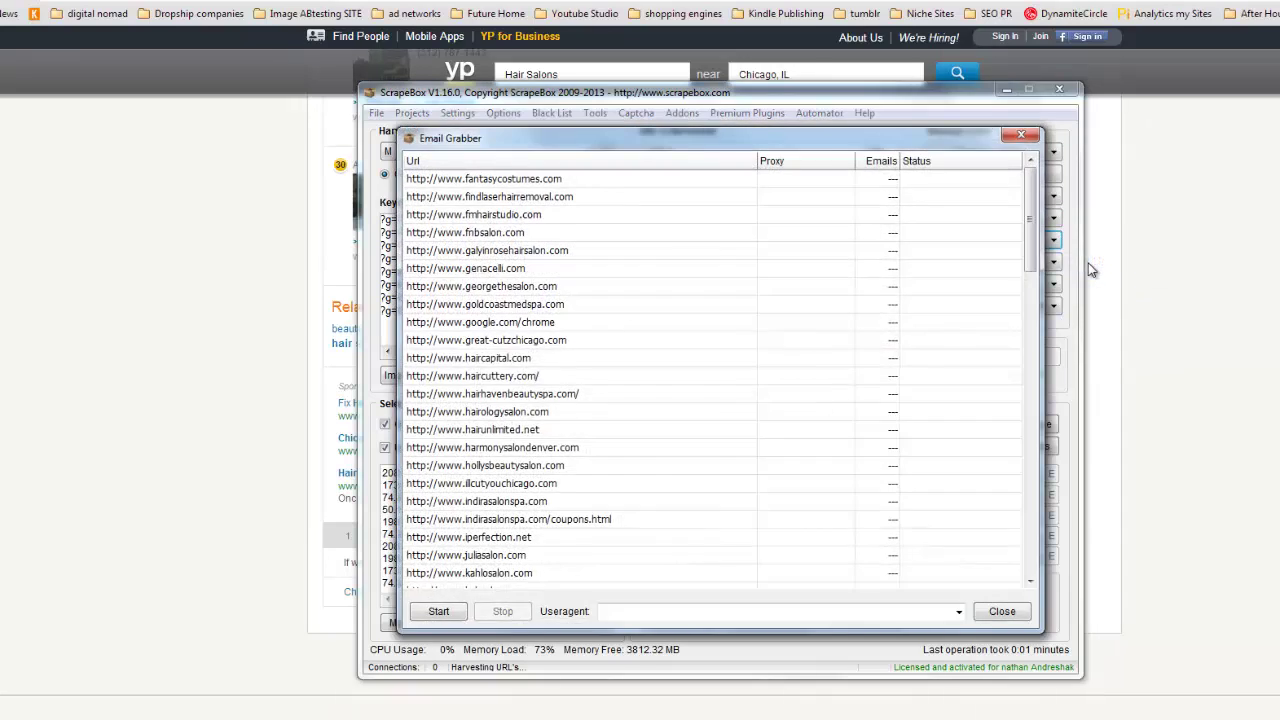
click(669, 612)
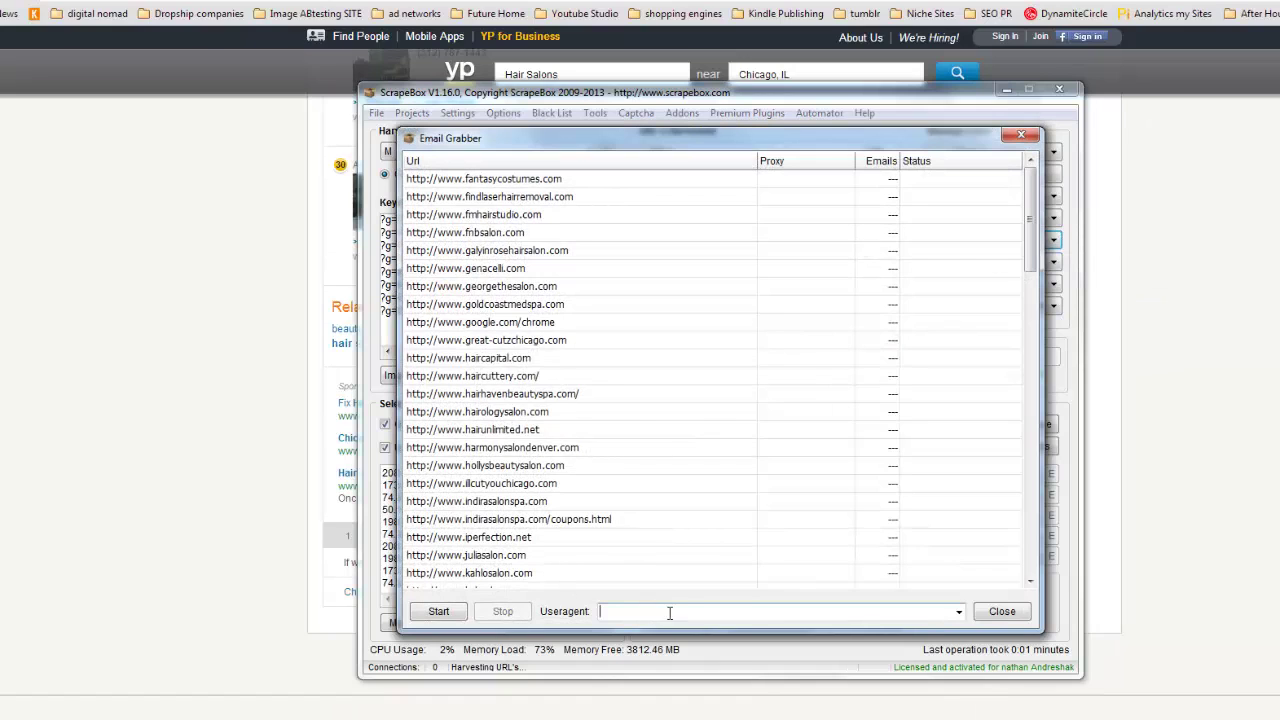
click(958, 611)
click(744, 628)
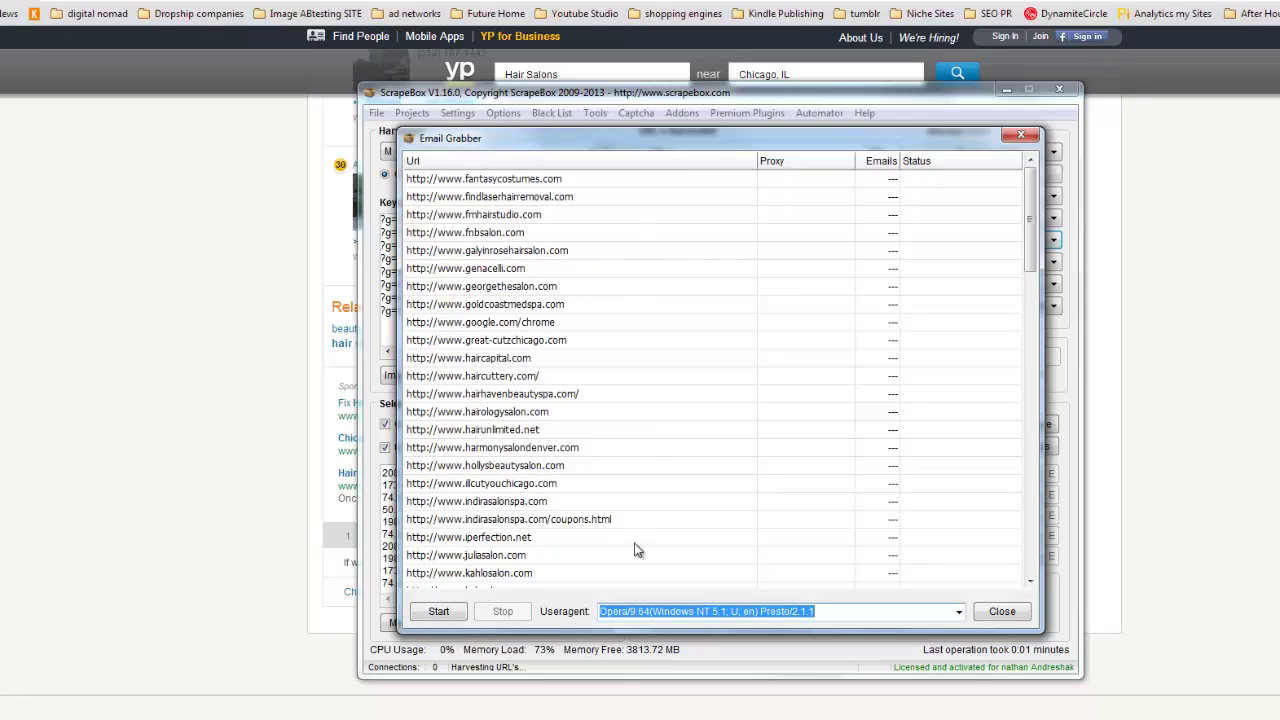
click(439, 611)
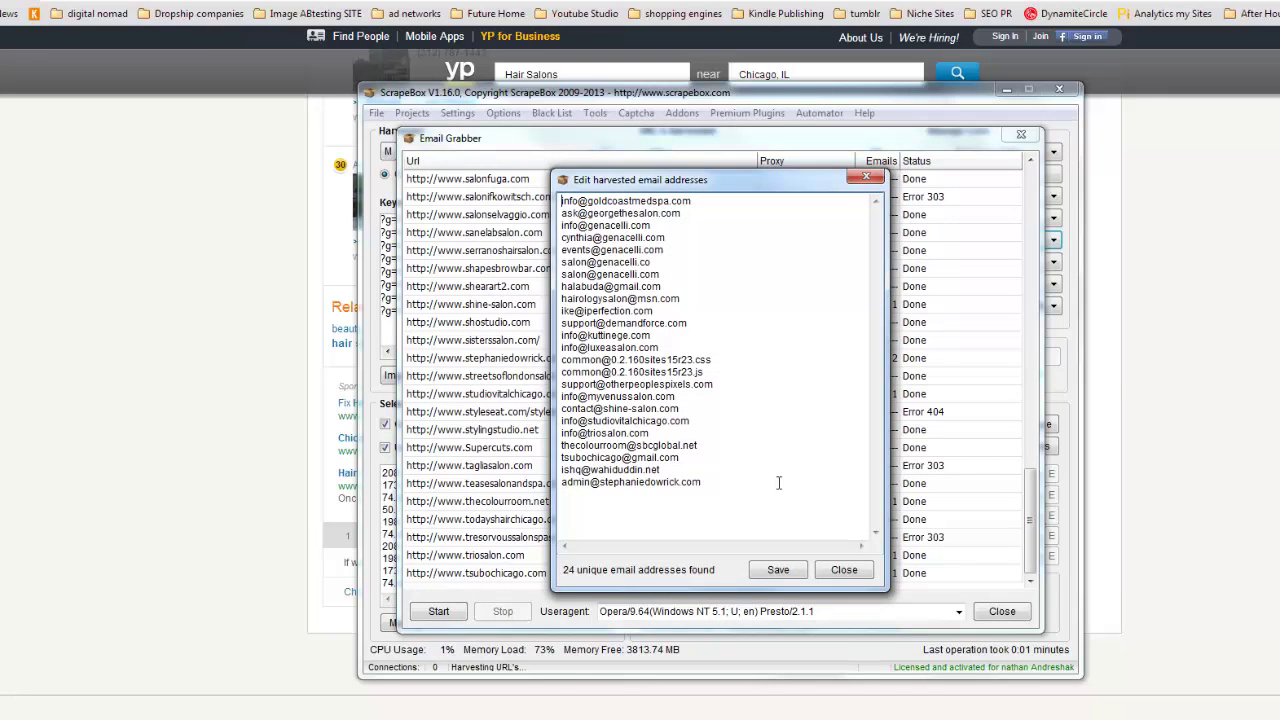
Examine the harvested email addresses for usable salon contacts and select the whole list
drag(634, 488, 591, 470)
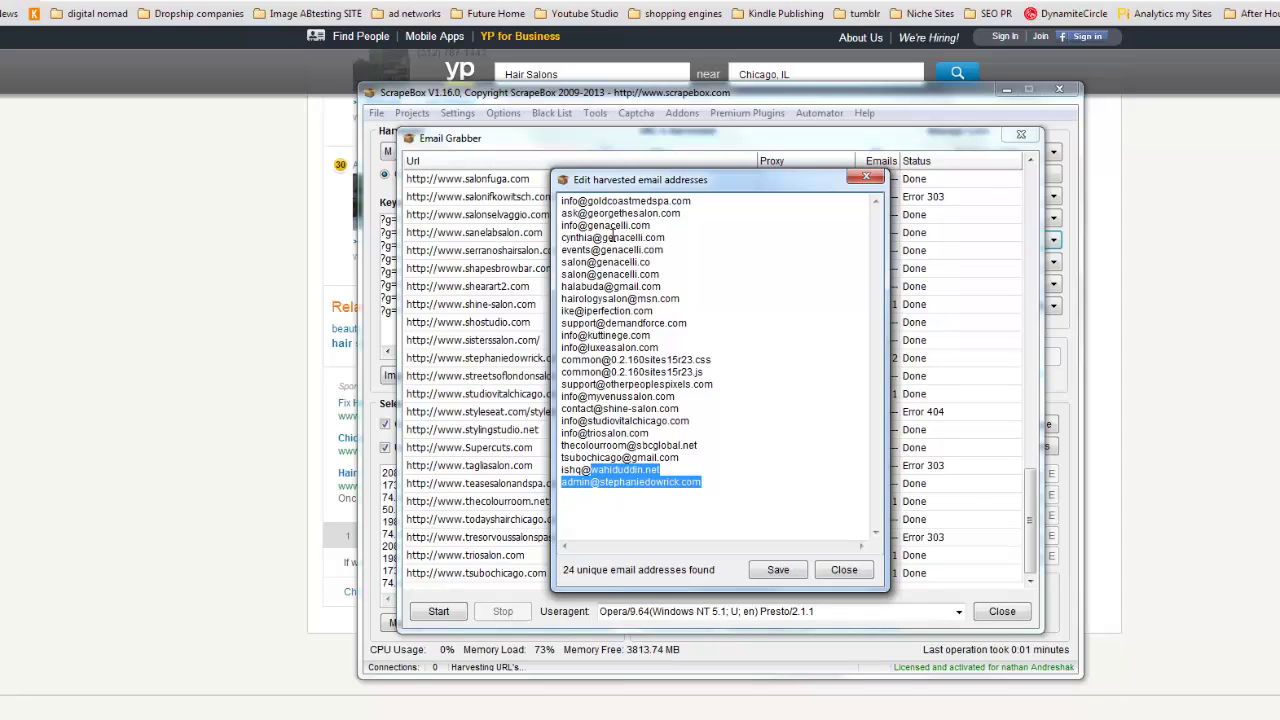
drag(588, 226, 698, 265)
drag(567, 287, 664, 287)
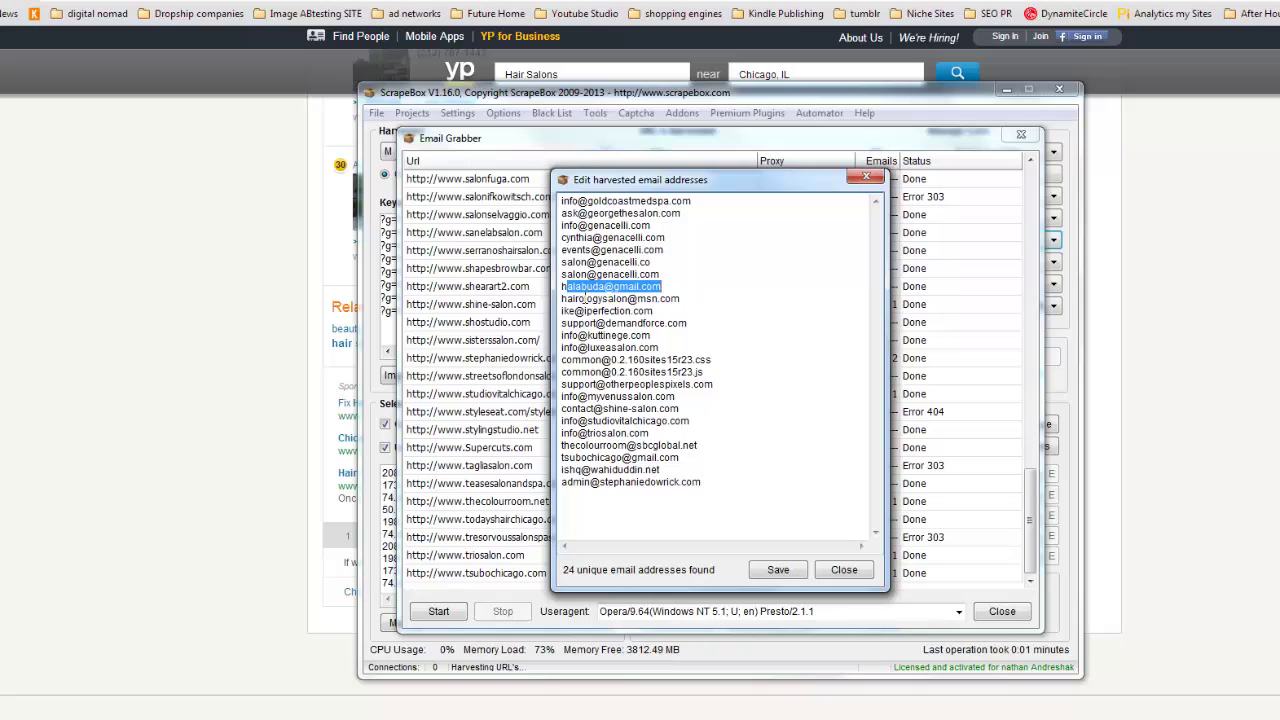
drag(579, 298, 607, 298)
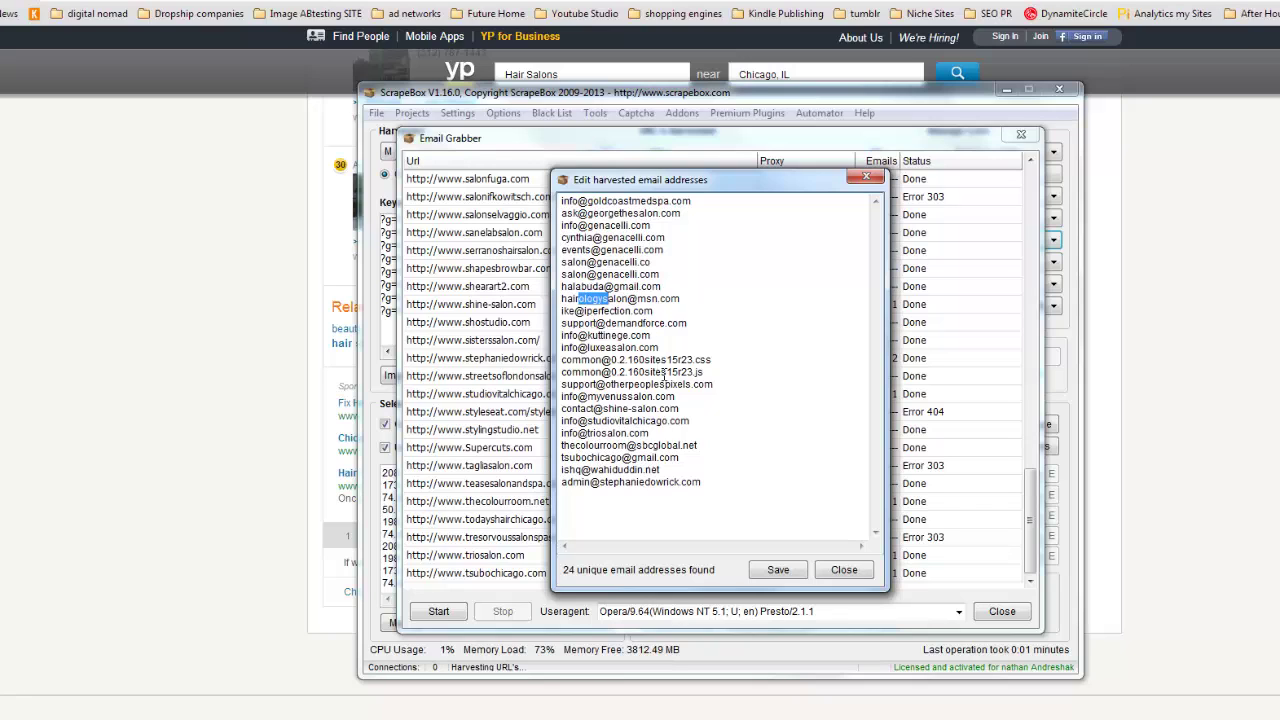
drag(733, 484, 557, 190)
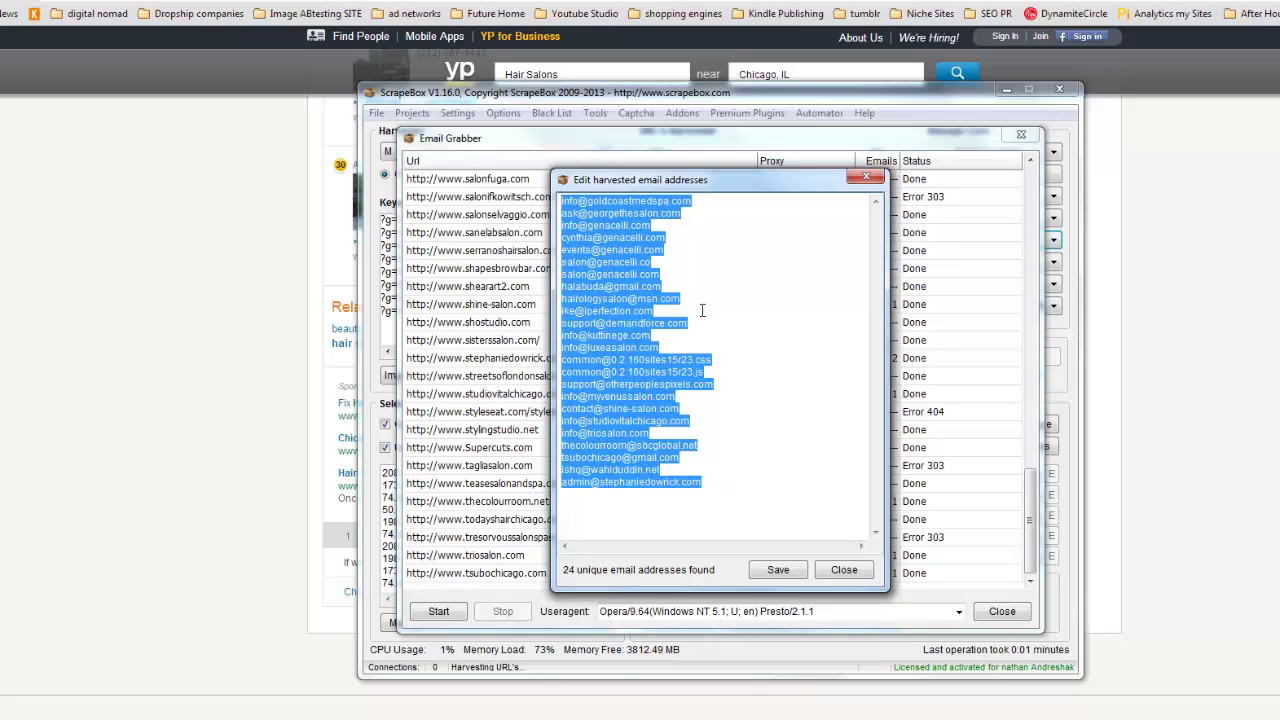
click(739, 373)
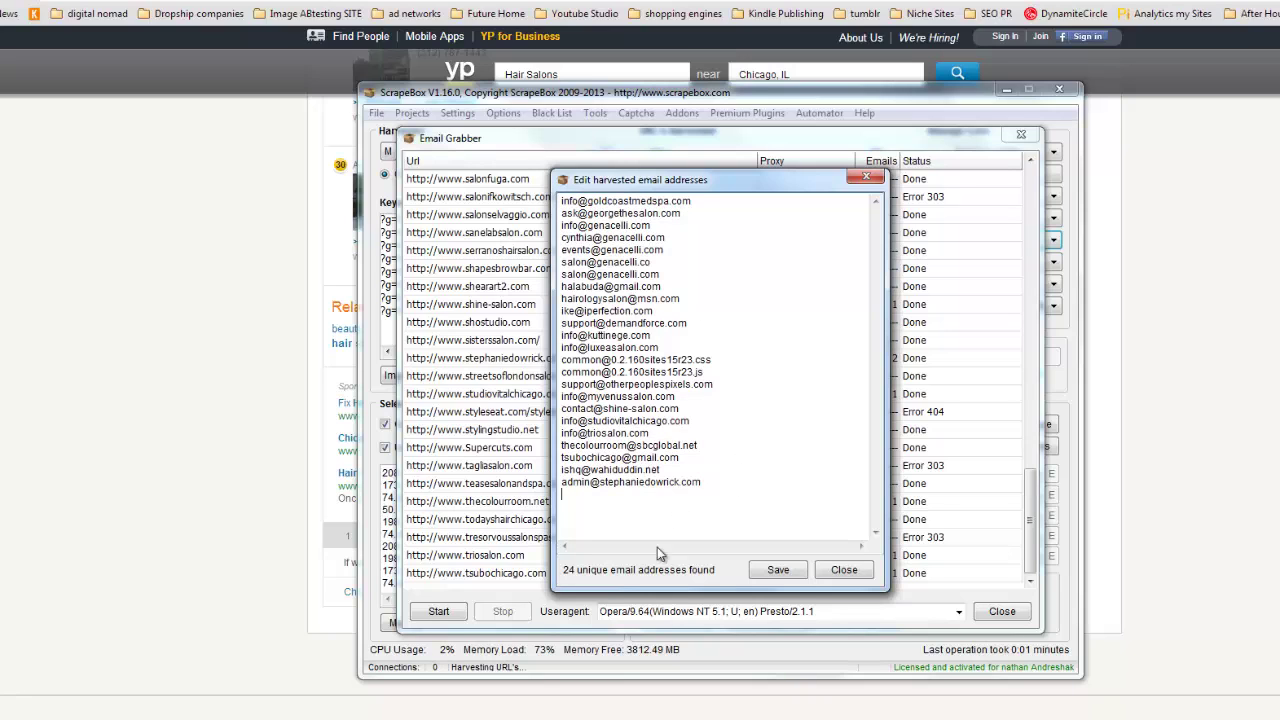
drag(727, 500, 570, 197)
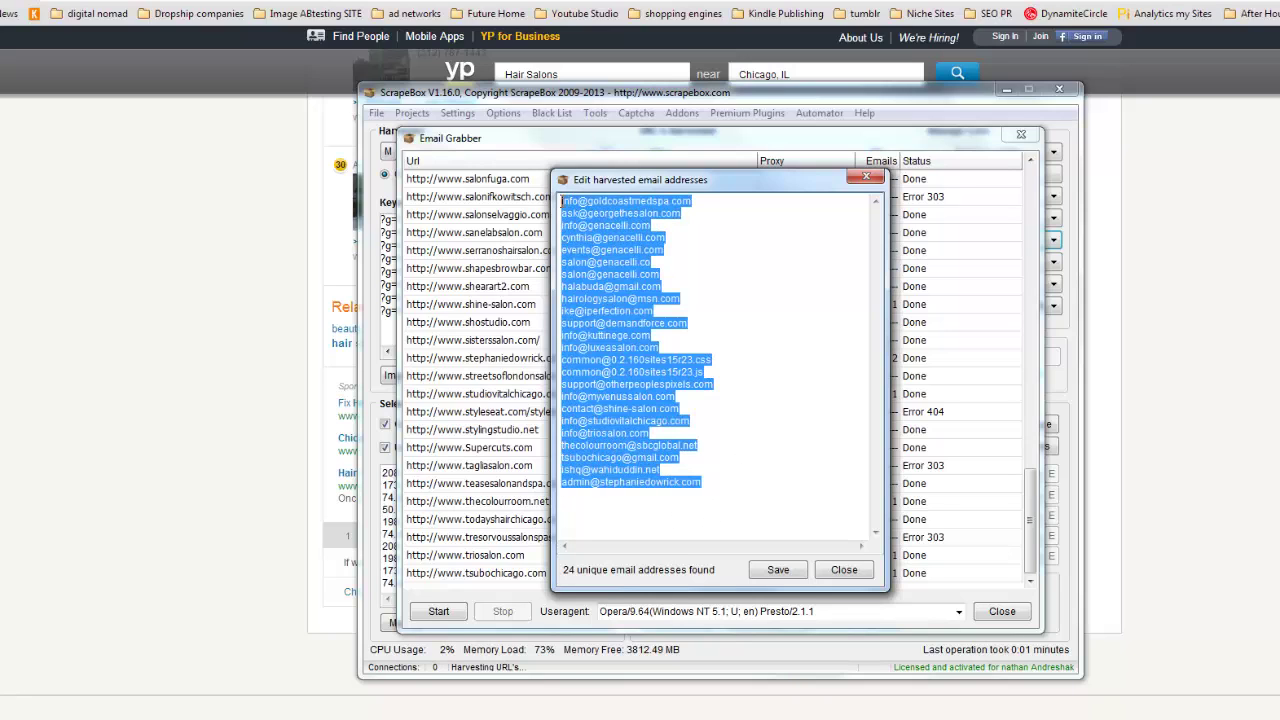
Review the full list of harvested email addresses, with its window moved aside to show the source salon URLs
click(775, 331)
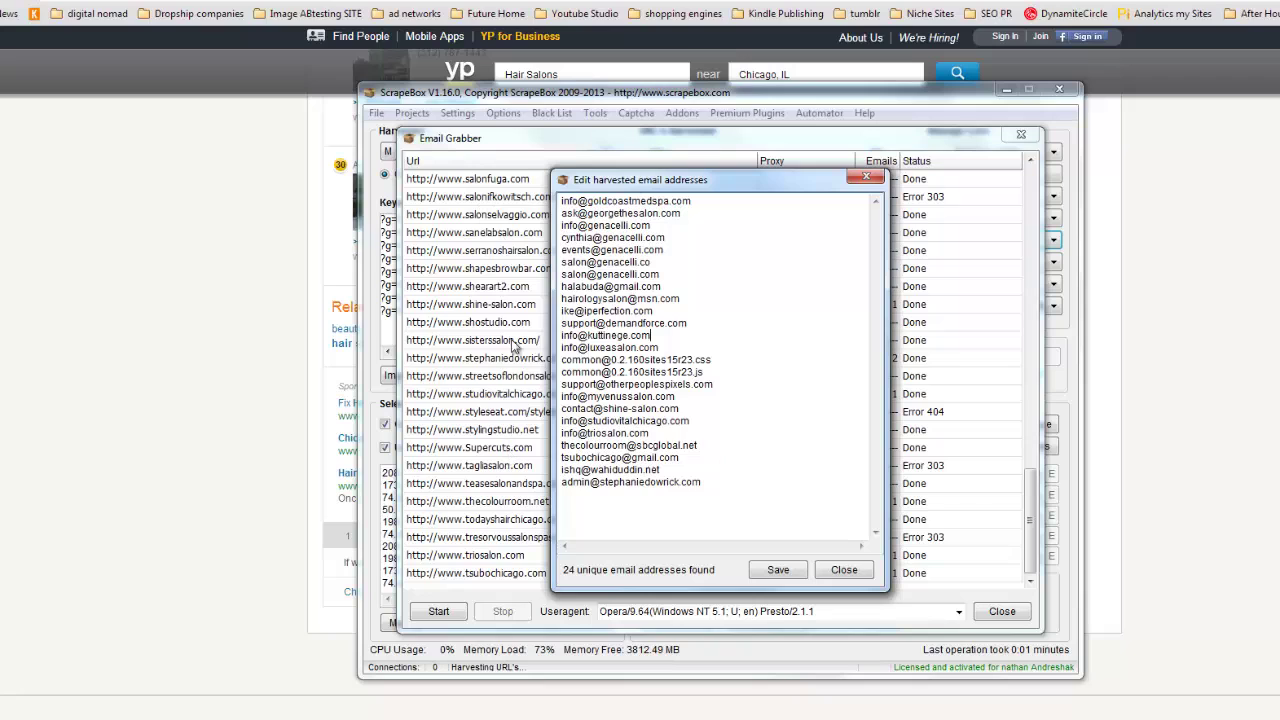
drag(806, 186, 707, 188)
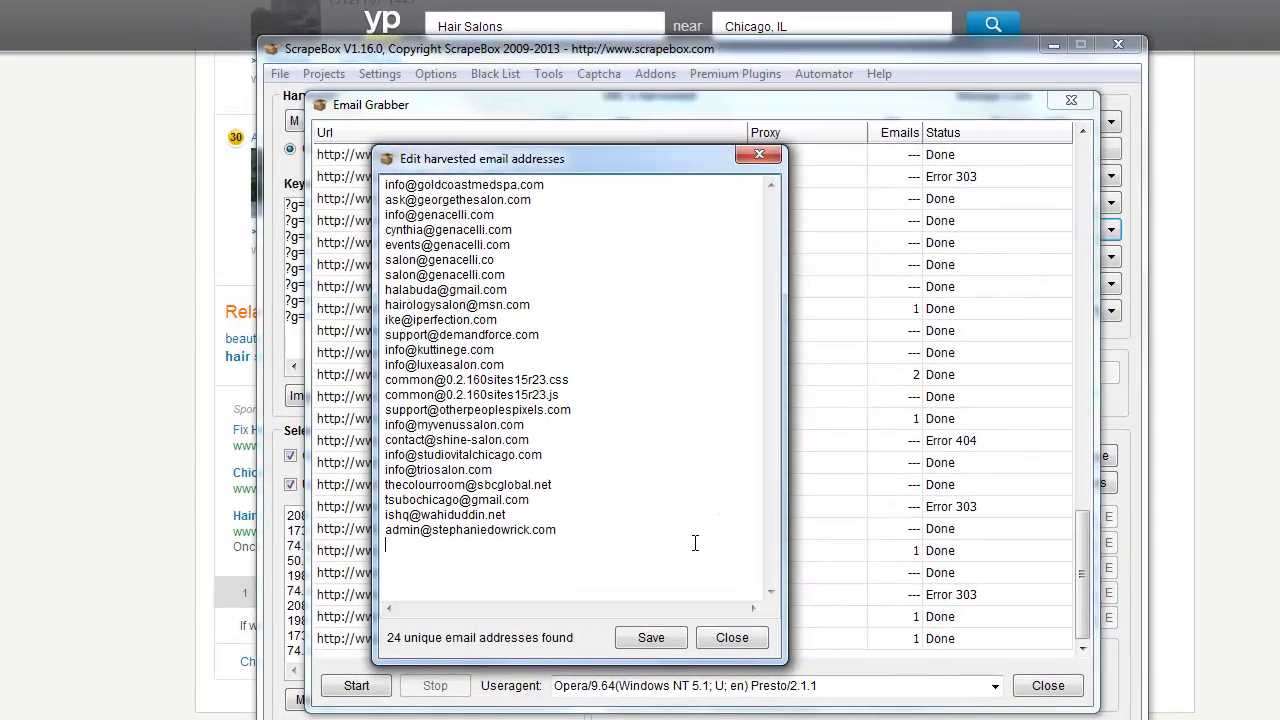
drag(714, 489, 504, 483)
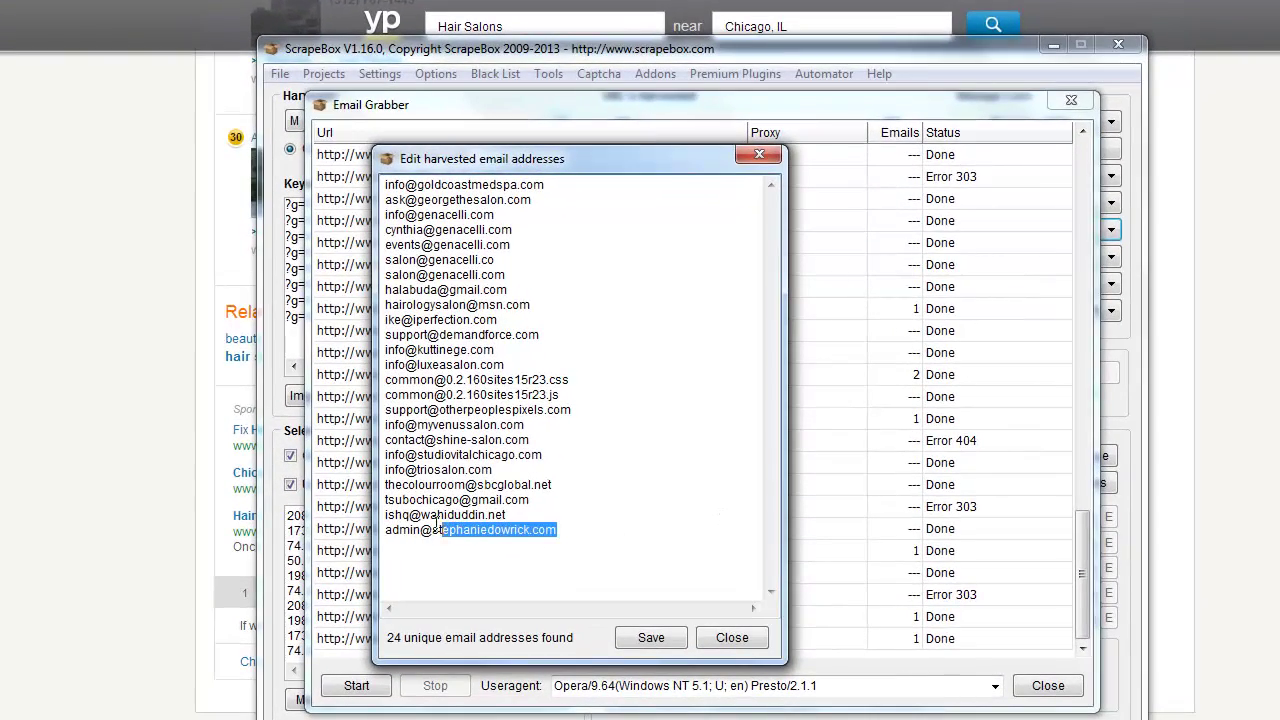
drag(436, 527, 390, 182)
click(572, 247)
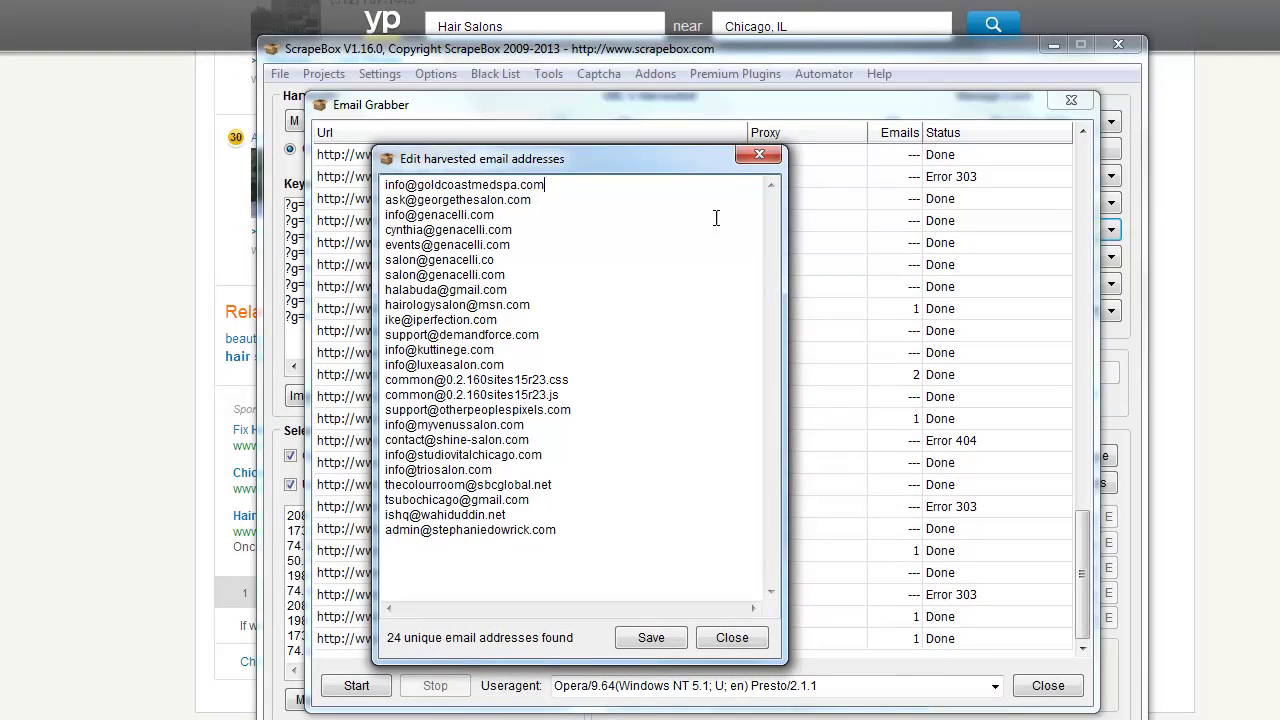
drag(670, 162, 842, 148)
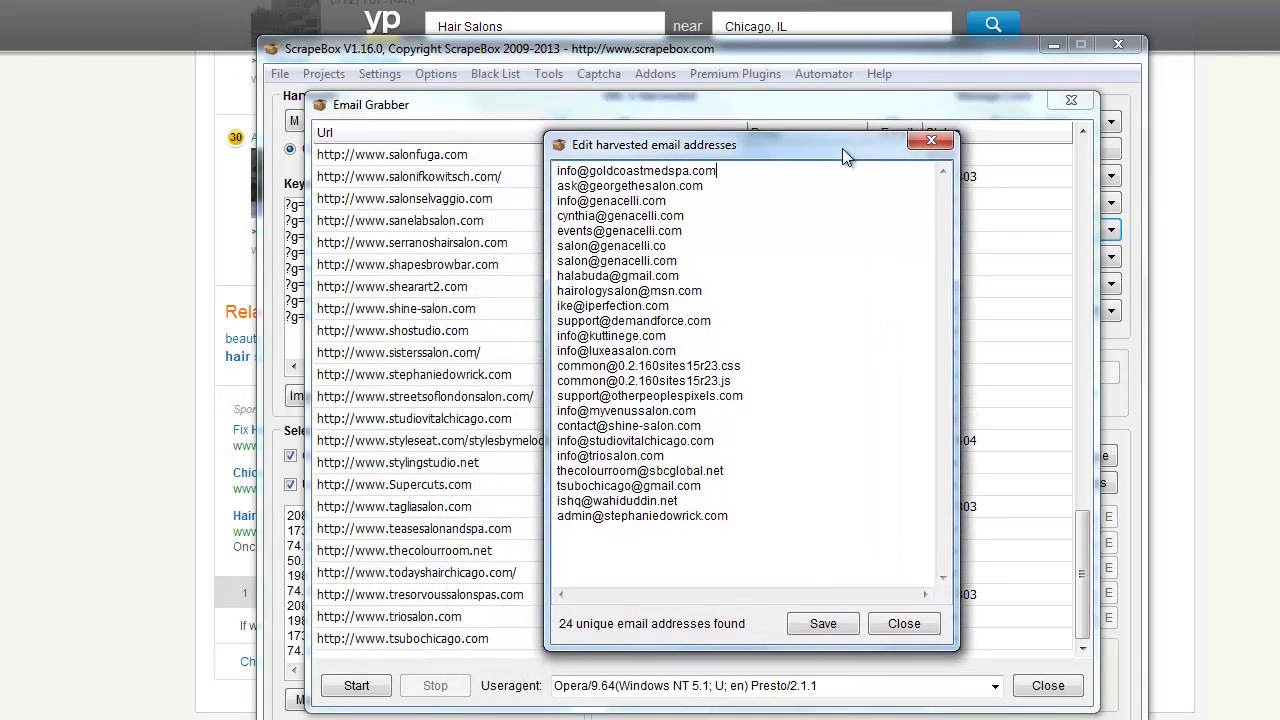
drag(786, 523, 515, 155)
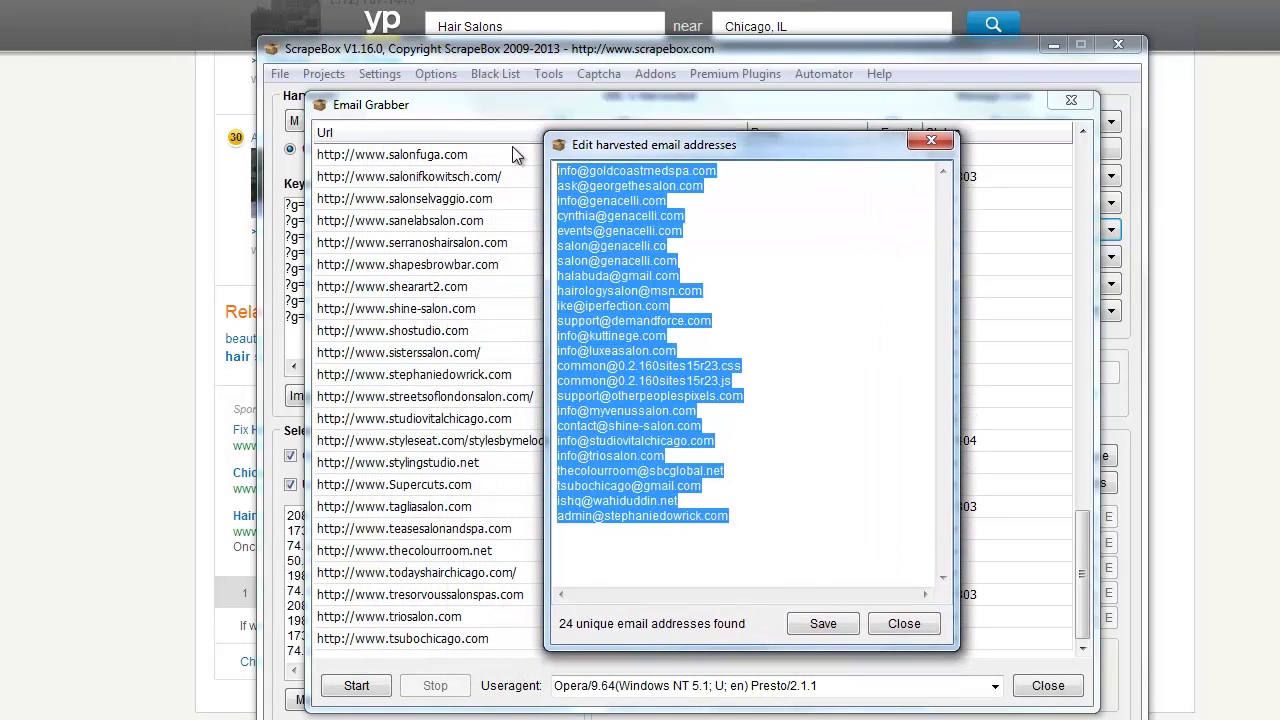
click(823, 517)
drag(823, 517, 536, 153)
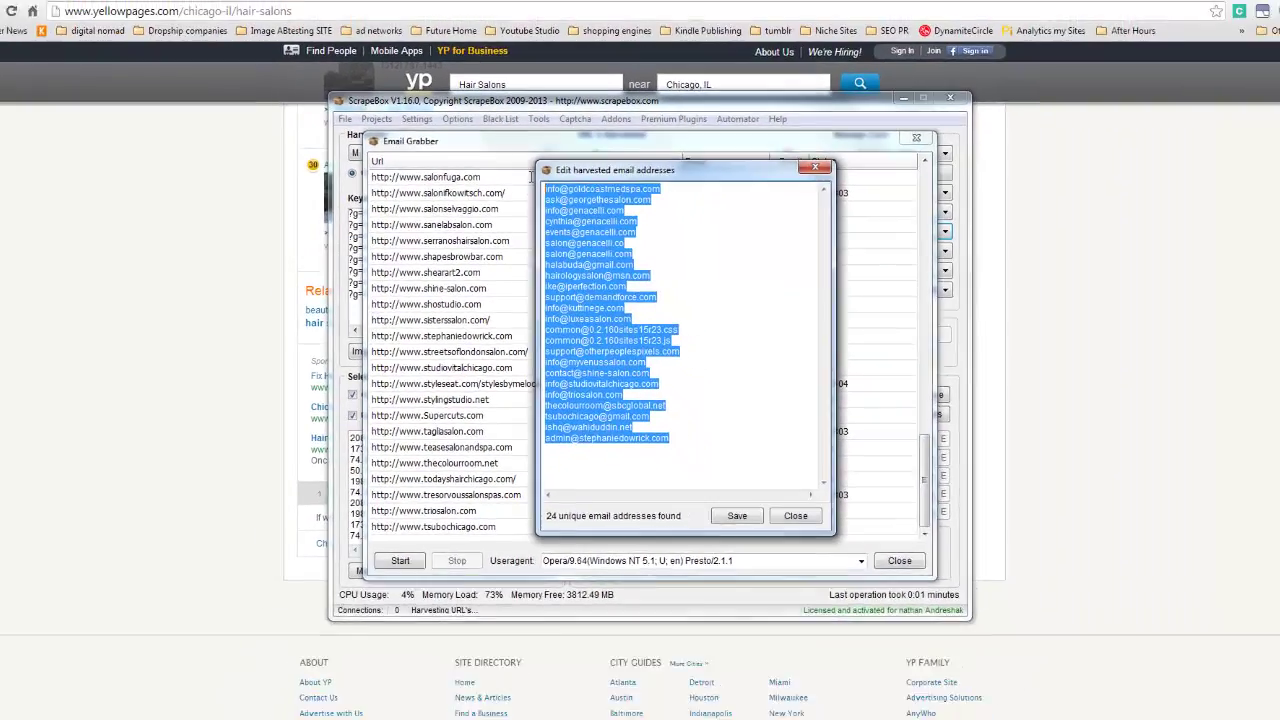
click(721, 449)
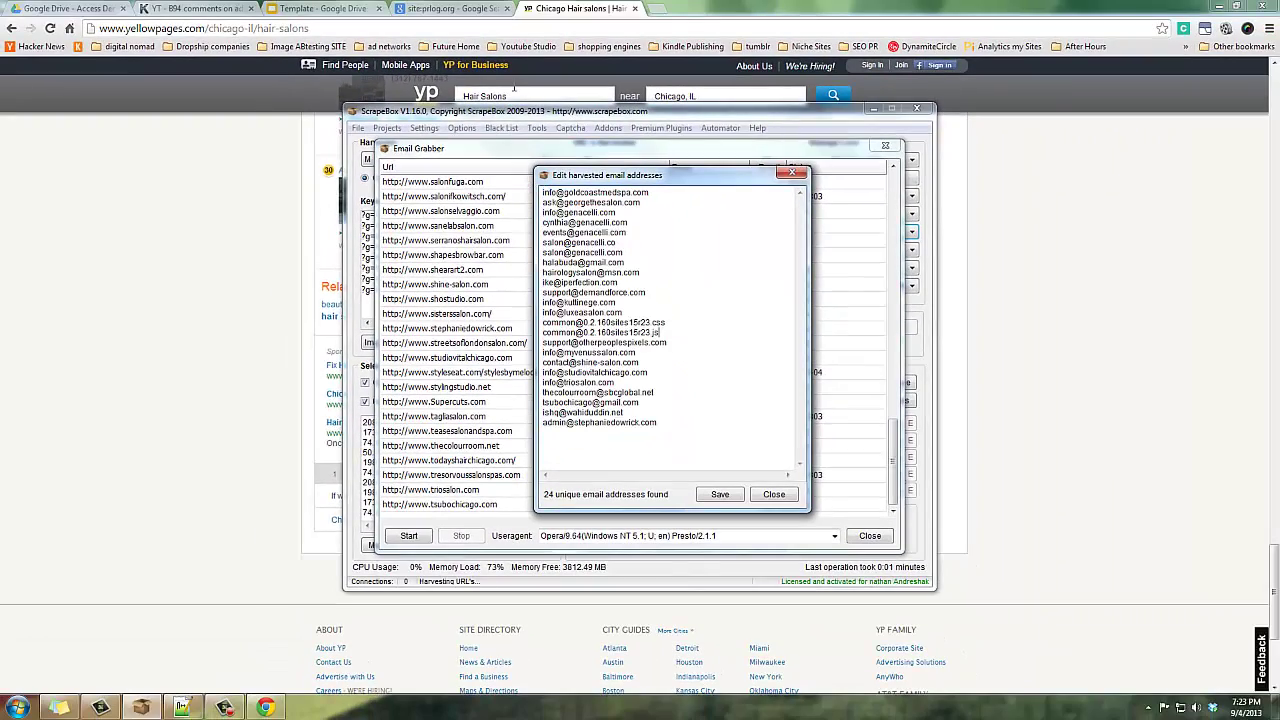
Switch to the Yellow Pages Chicago hair salon results in the browser and look over the listings up to the first entries
click(276, 189)
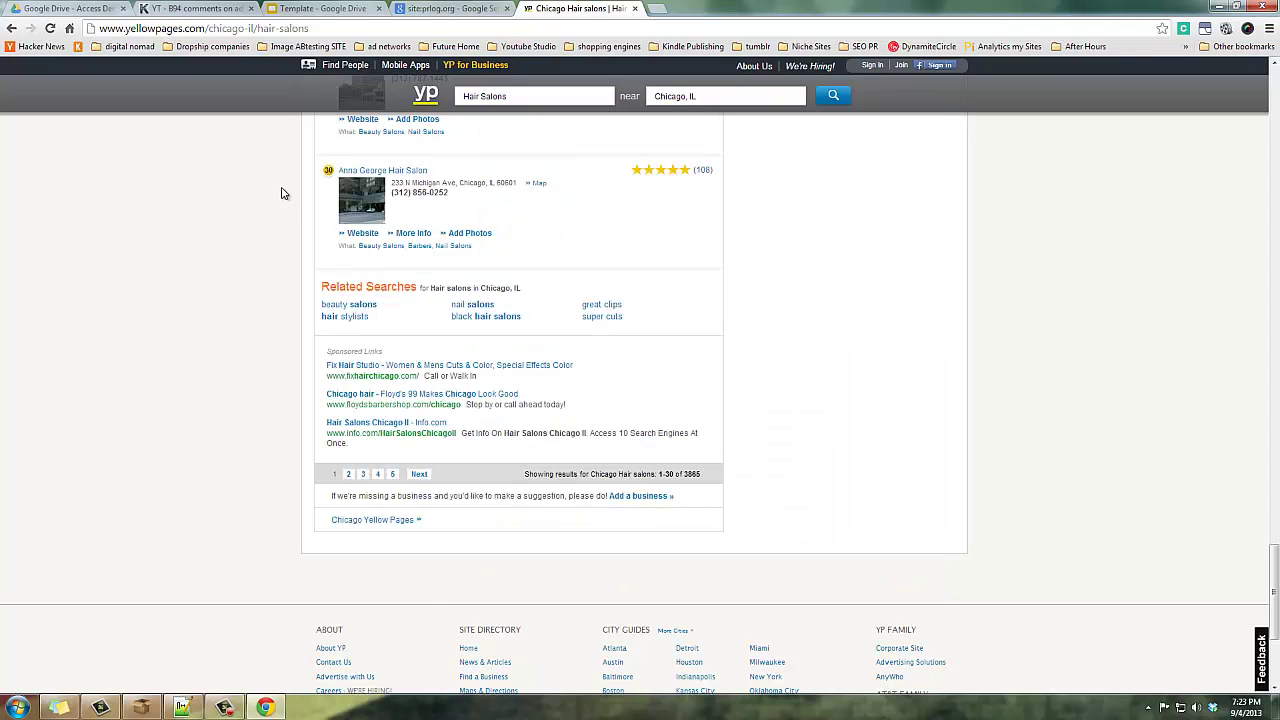
scroll(284, 199, up, 20)
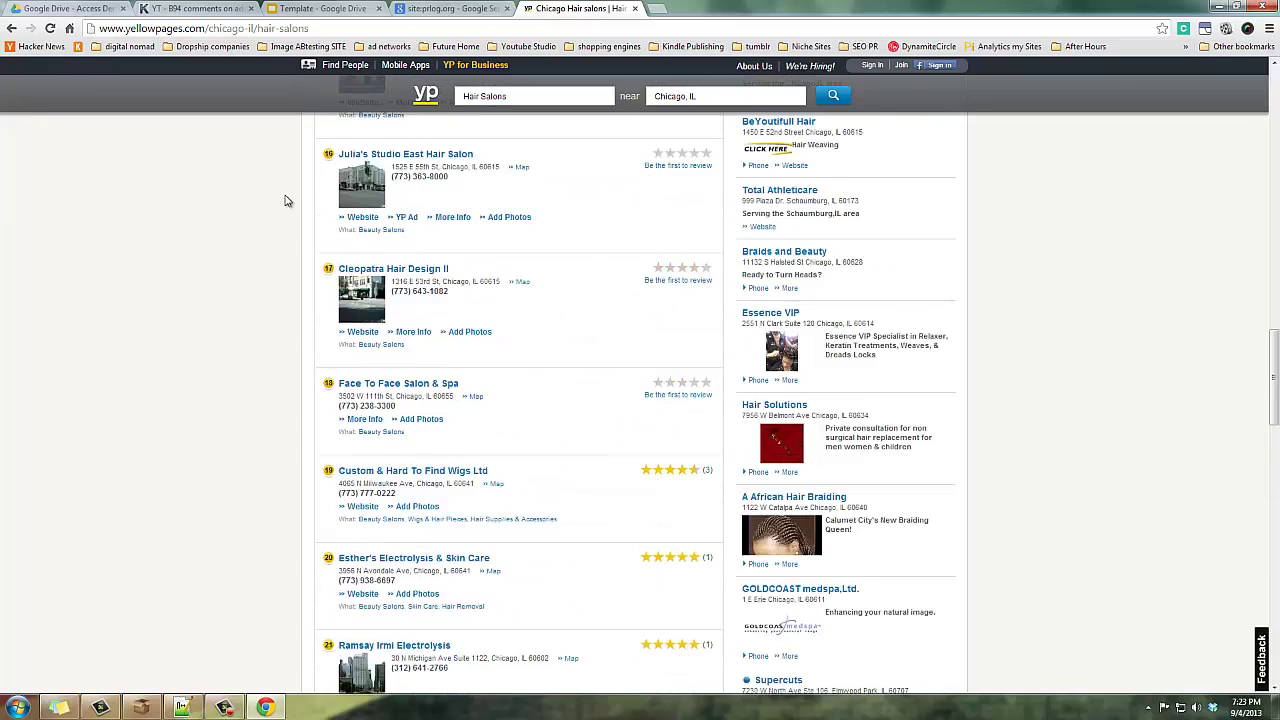
scroll(284, 199, up, 15)
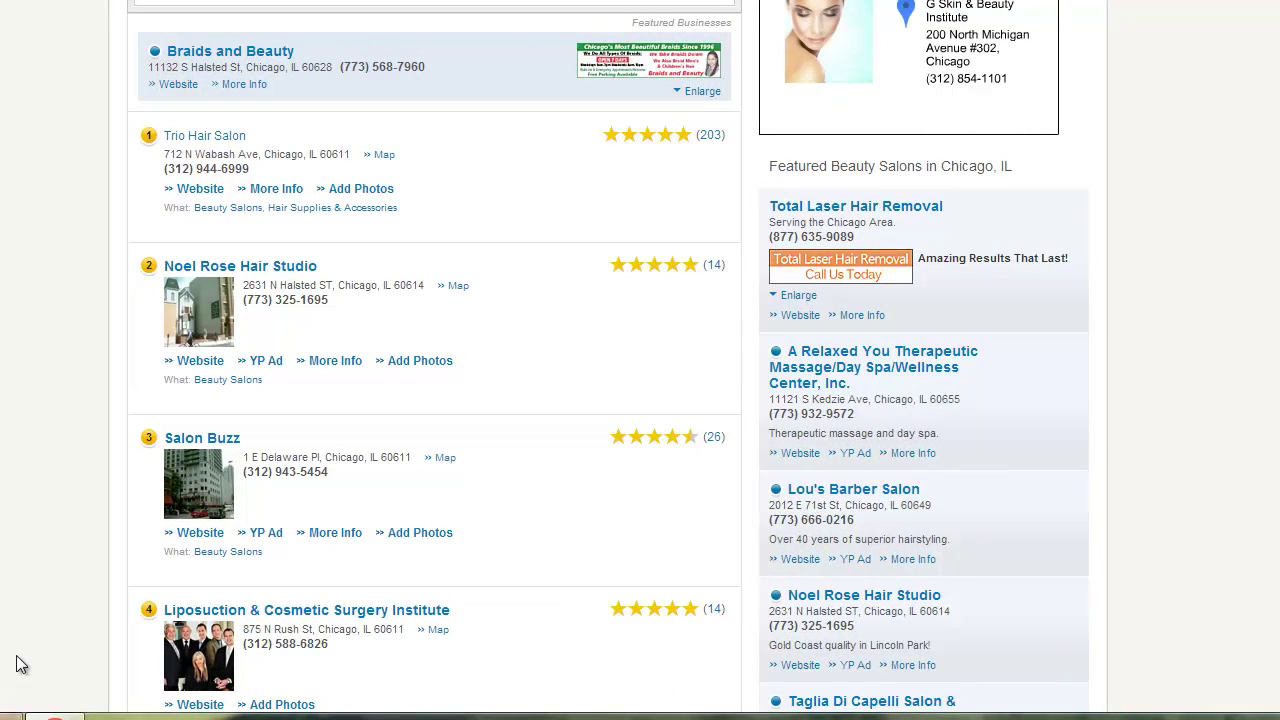
click(50, 650)
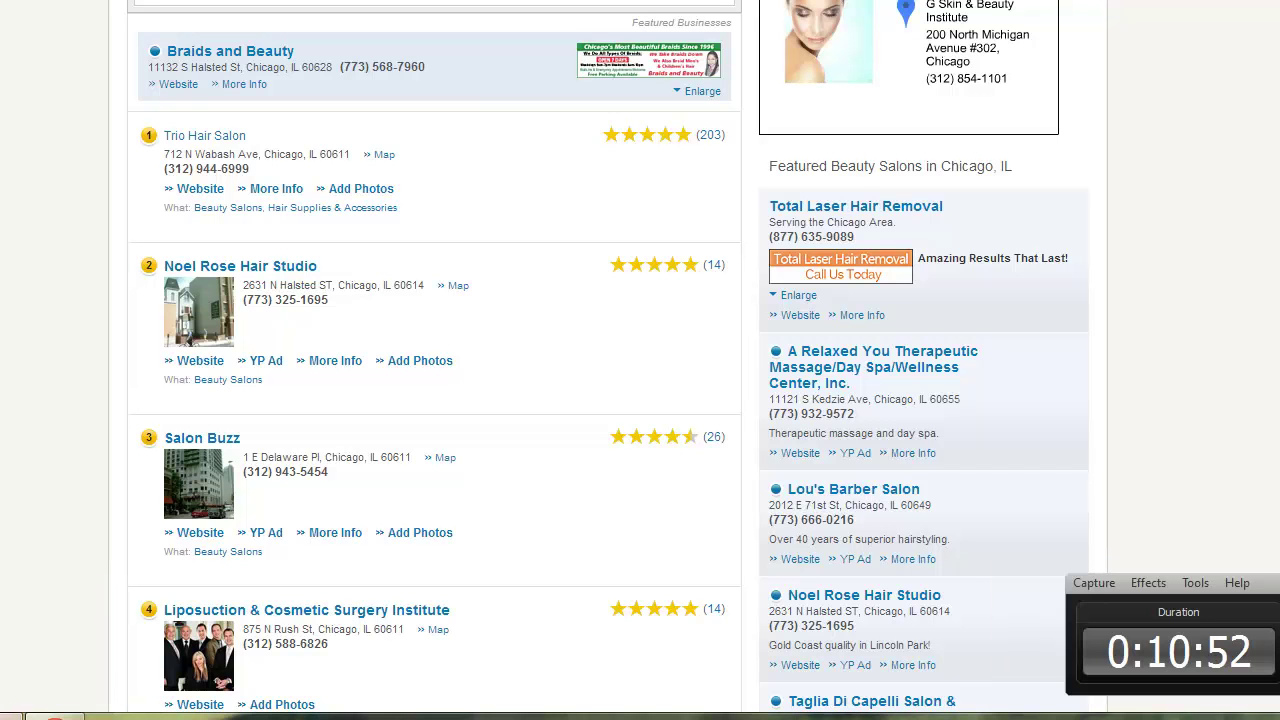